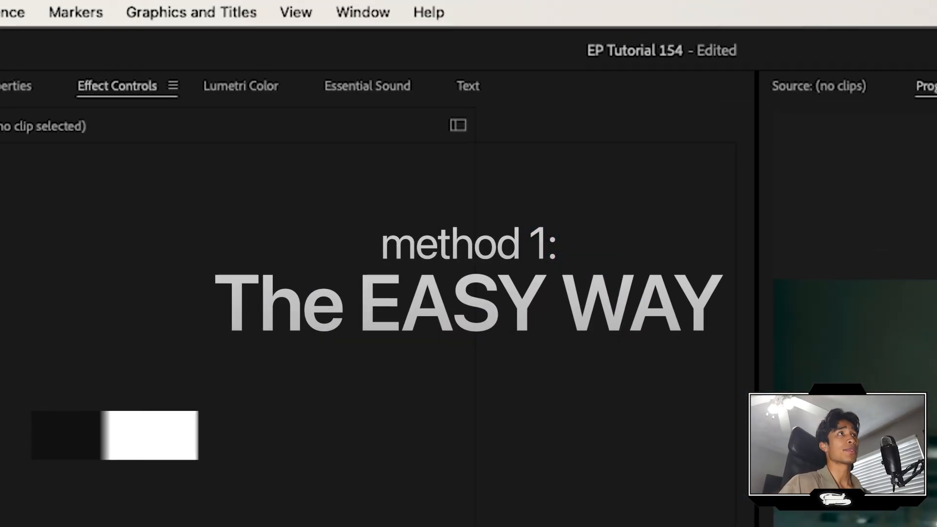
# - Open the AutoEdit extension panel and import the Playboi Carti - FOMDJ track as the music
pyautogui.click(370, 9)
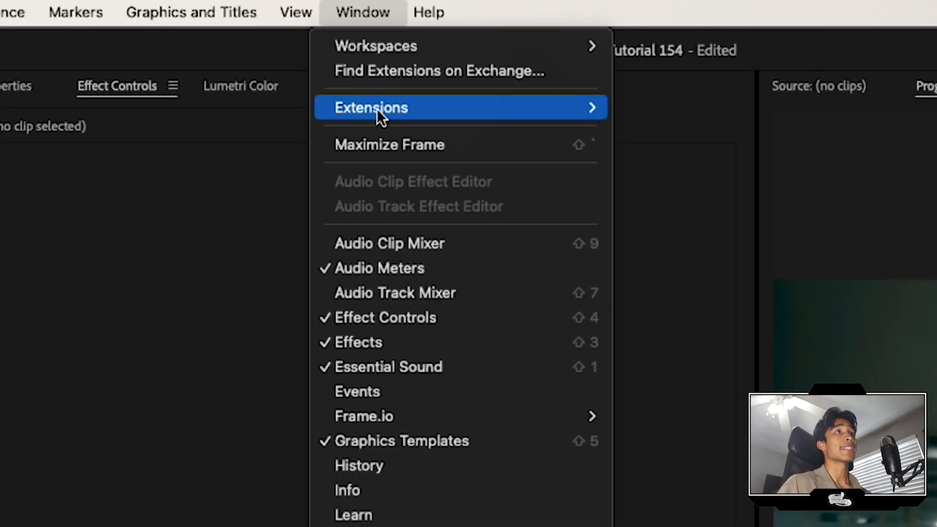
pyautogui.moveTo(436, 108)
pyautogui.click(718, 108)
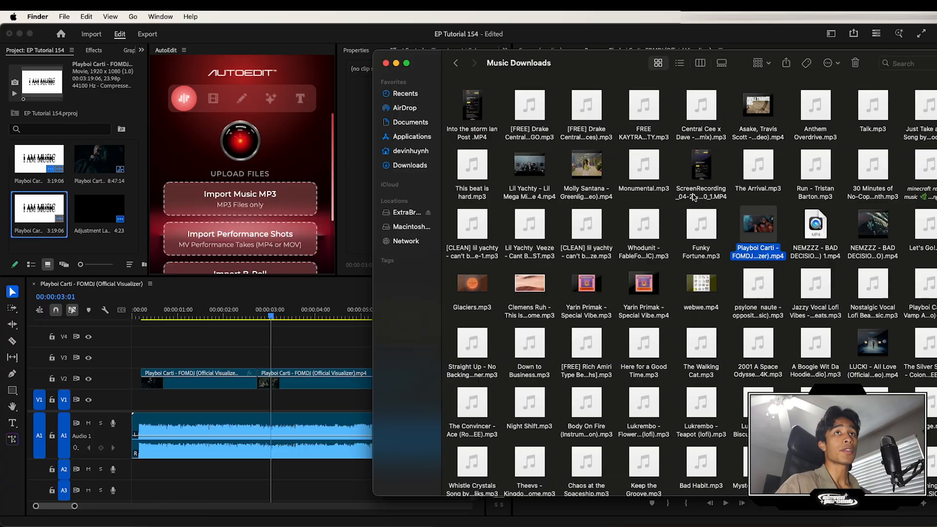
pyautogui.moveTo(758, 224); pyautogui.dragTo(276, 205)
pyautogui.click(277, 194)
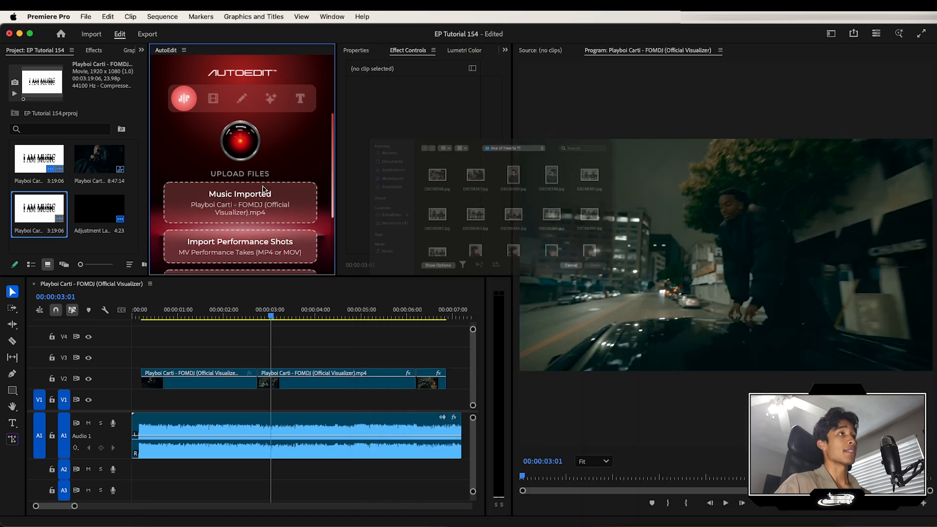
# - Move the playhead to the sequence start and run the Auto Sequencer to analyze the music and mark its beats
pyautogui.click(626, 307)
pyautogui.scroll(-3, 252, 243)
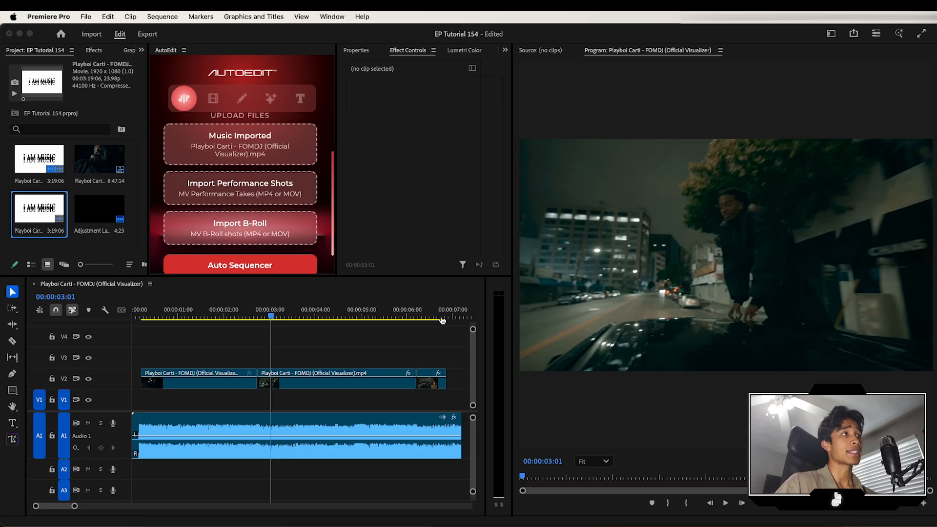
pyautogui.click(451, 306)
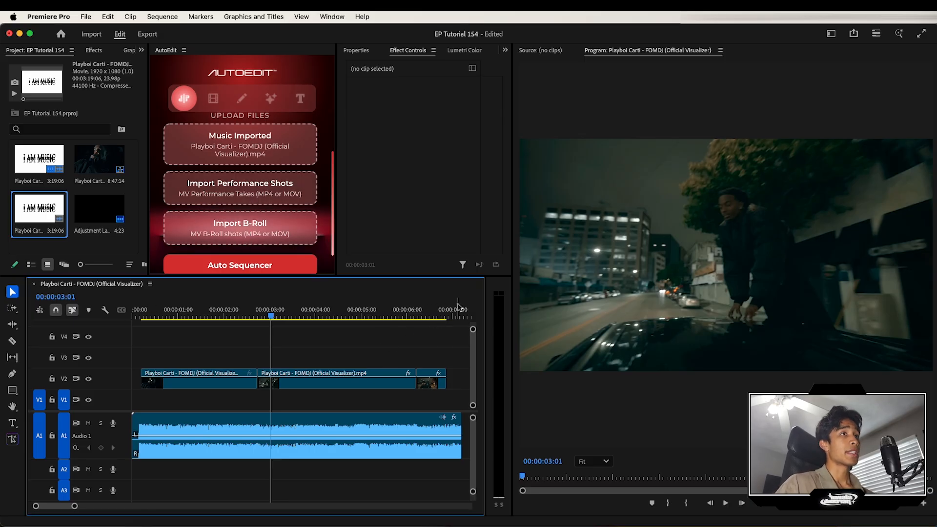
pyautogui.click(453, 314)
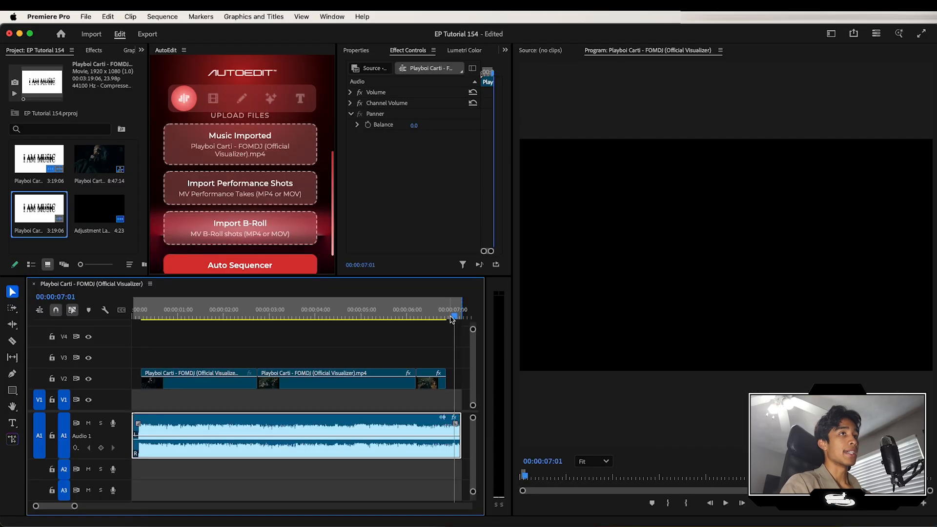
pyautogui.moveTo(452, 319); pyautogui.dragTo(138, 321)
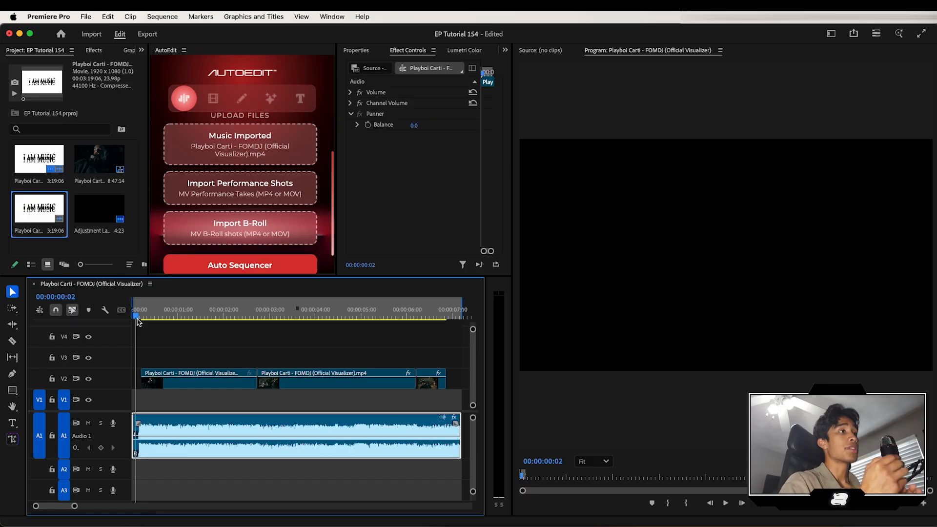
pyautogui.press('Home')
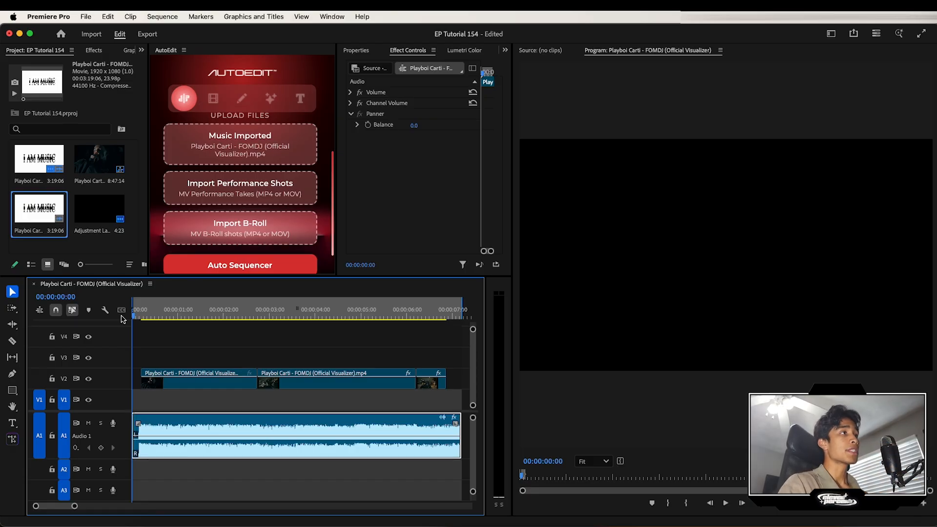
pyautogui.click(161, 338)
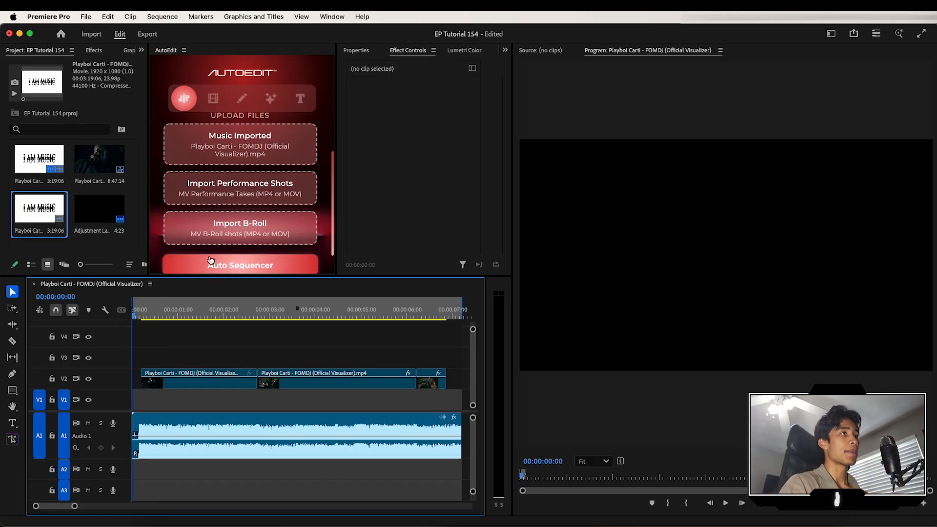
pyautogui.scroll(-2, 222, 251)
pyautogui.click(222, 250)
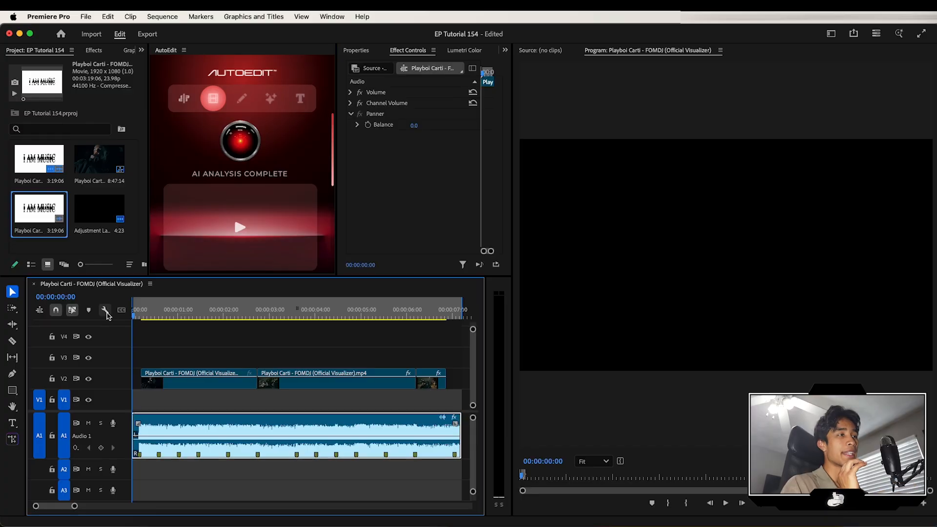
# - Play and scrub through the sequence to review the beat-synced cuts
pyautogui.press('space')
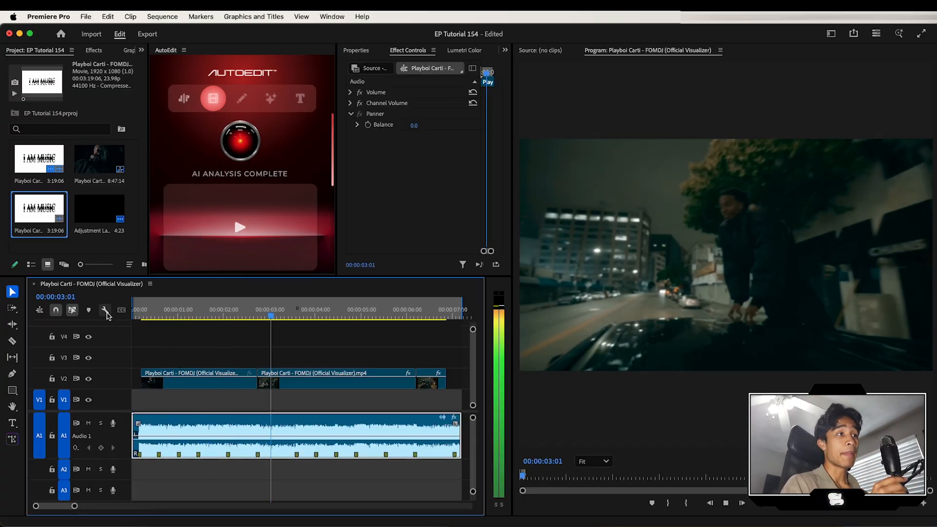
pyautogui.press('space')
pyautogui.click(258, 314)
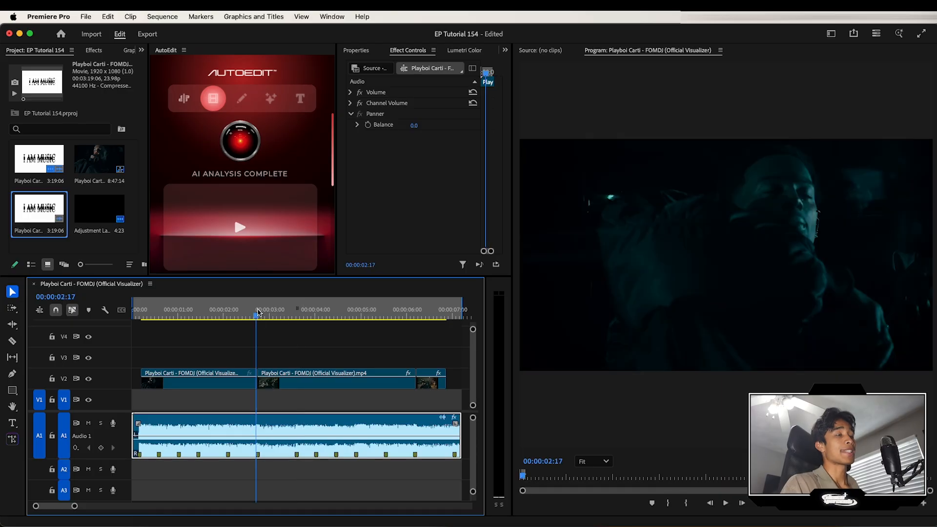
pyautogui.click(303, 352)
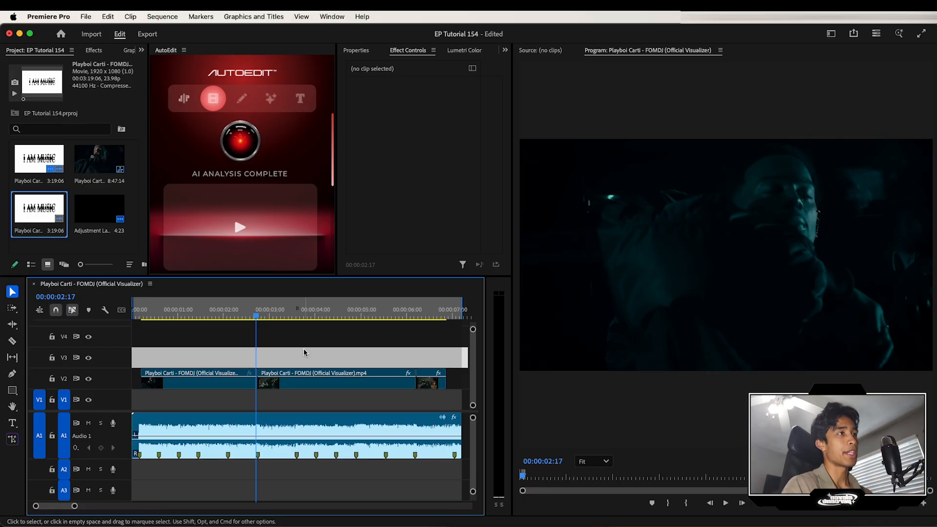
pyautogui.moveTo(255, 319); pyautogui.dragTo(250, 319)
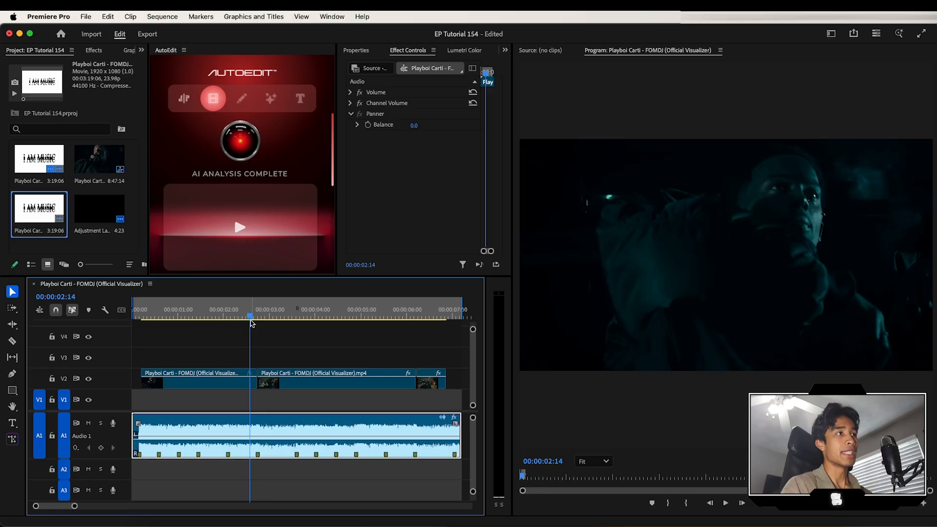
pyautogui.click(204, 318)
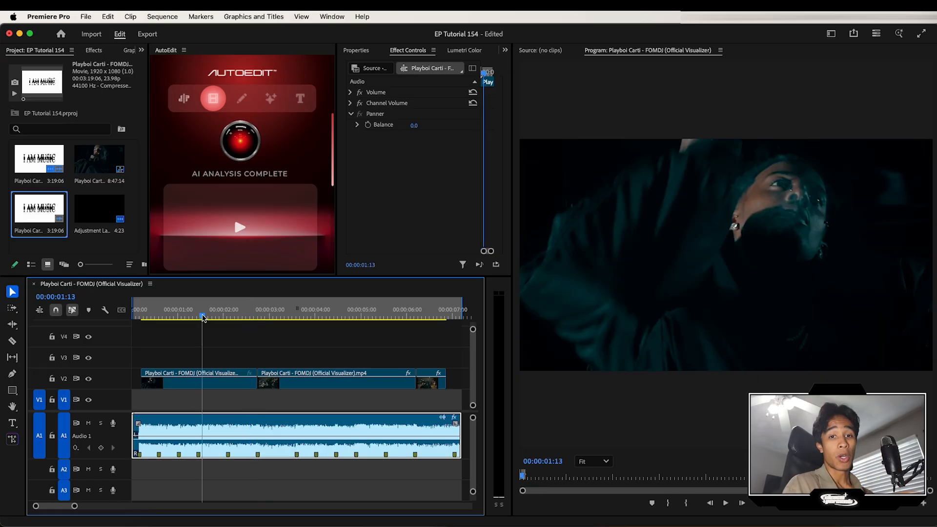
pyautogui.moveTo(204, 317); pyautogui.dragTo(185, 318)
pyautogui.click(229, 363)
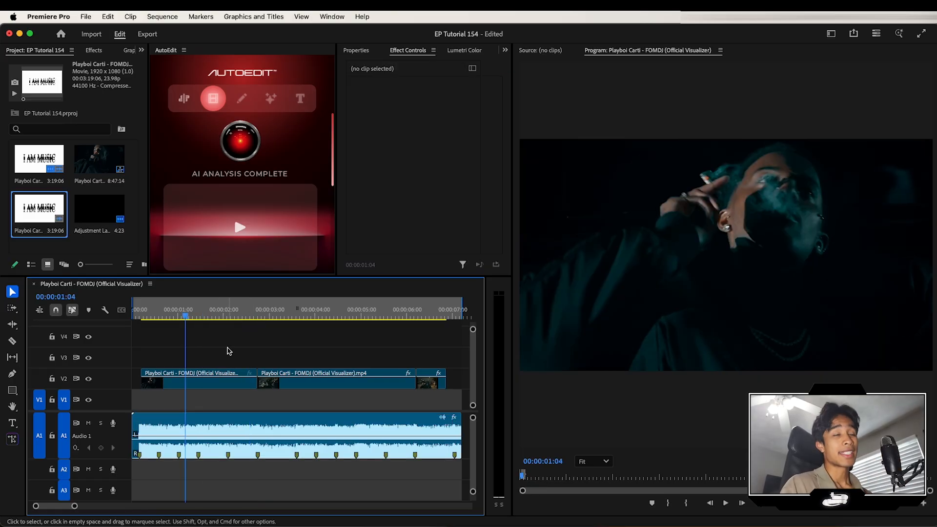
# - Open the AutoEdit AI VFX section and switch it to AI mode
pyautogui.click(292, 55)
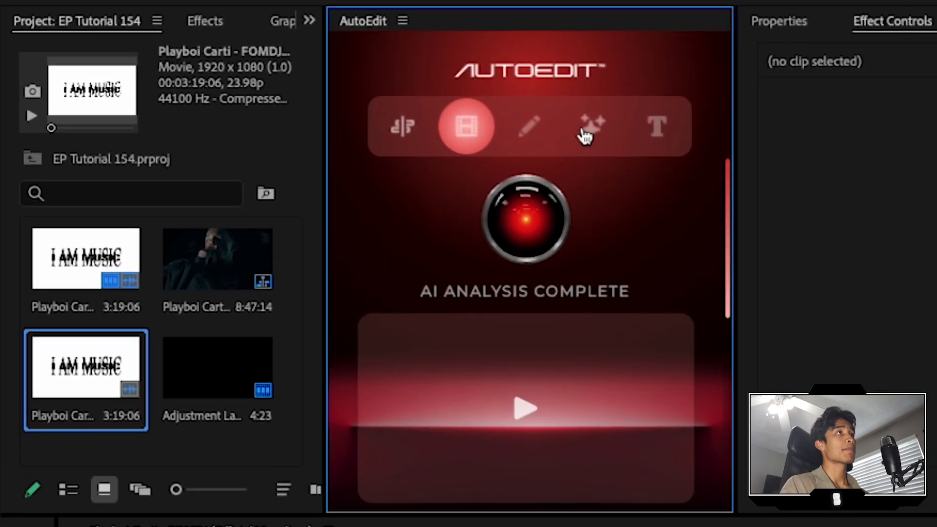
pyautogui.click(268, 102)
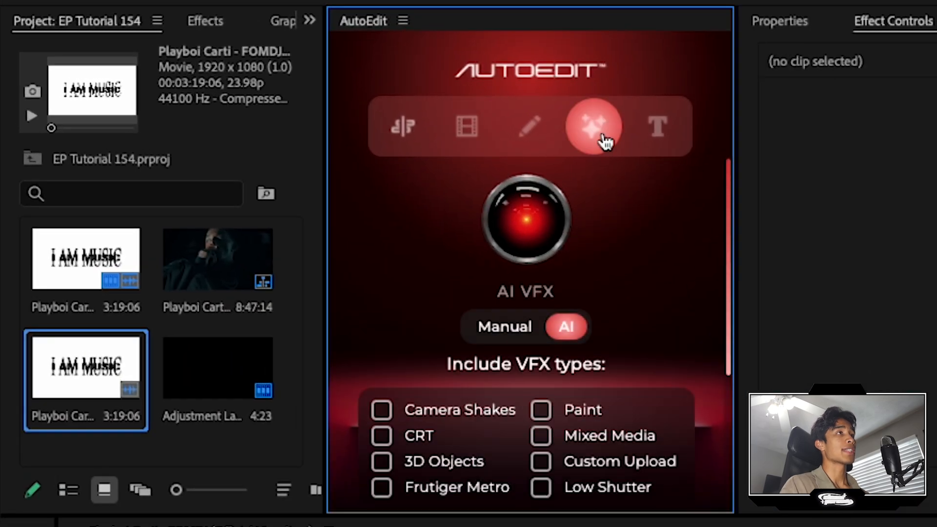
pyautogui.scroll(-2, 614, 261)
pyautogui.scroll(1, 613, 253)
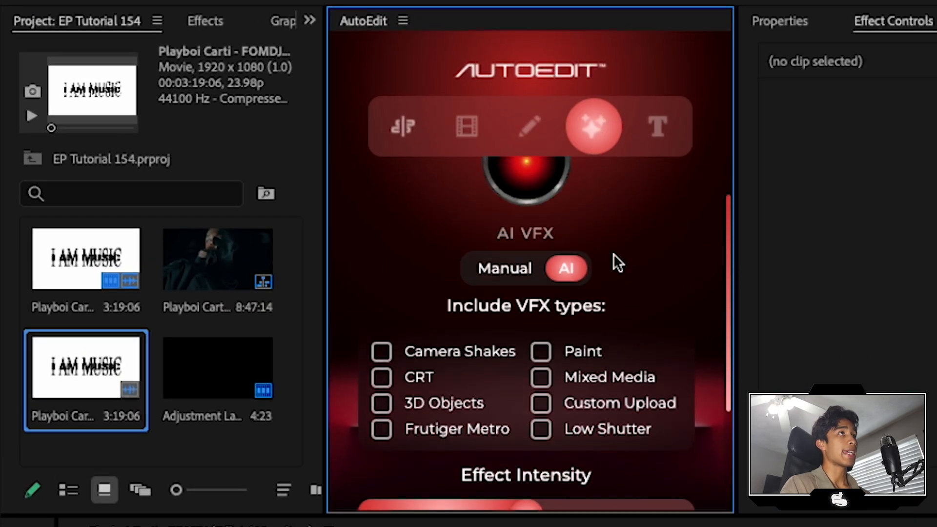
pyautogui.click(539, 270)
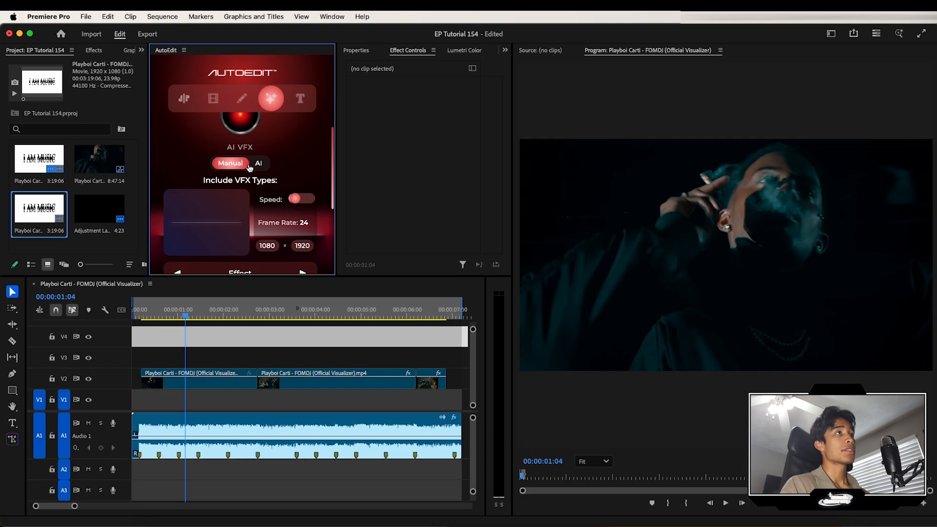
pyautogui.click(259, 164)
pyautogui.click(233, 165)
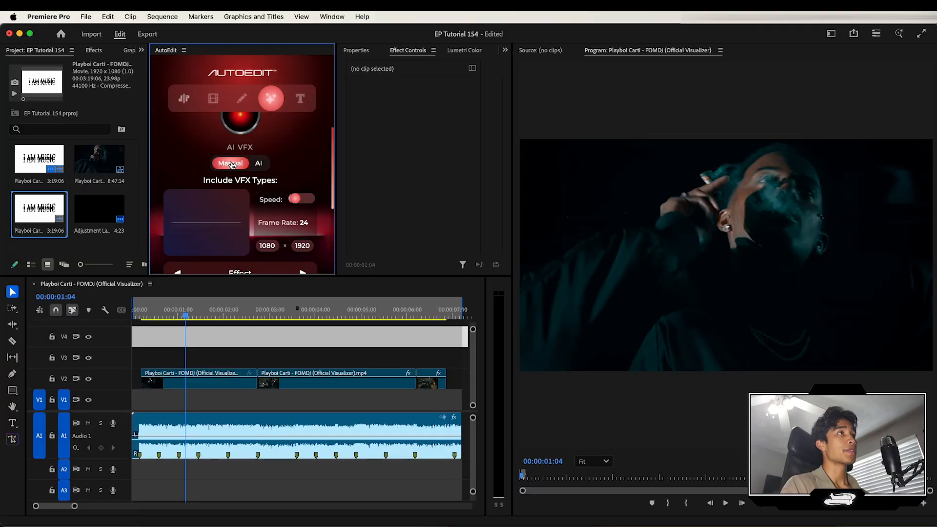
pyautogui.click(261, 164)
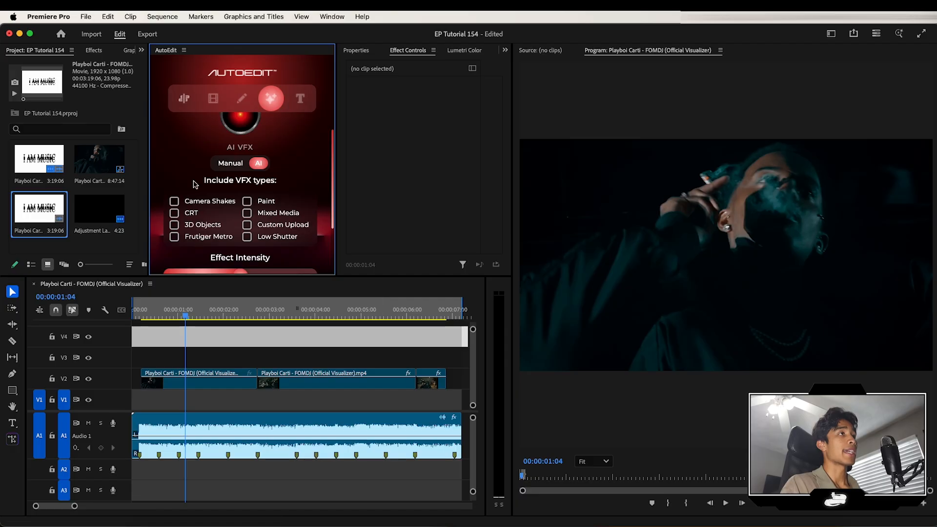
# - Apply Camera Shakes VFX to the sequence with an effect intensity of 68%
pyautogui.scroll(-1, 191, 195)
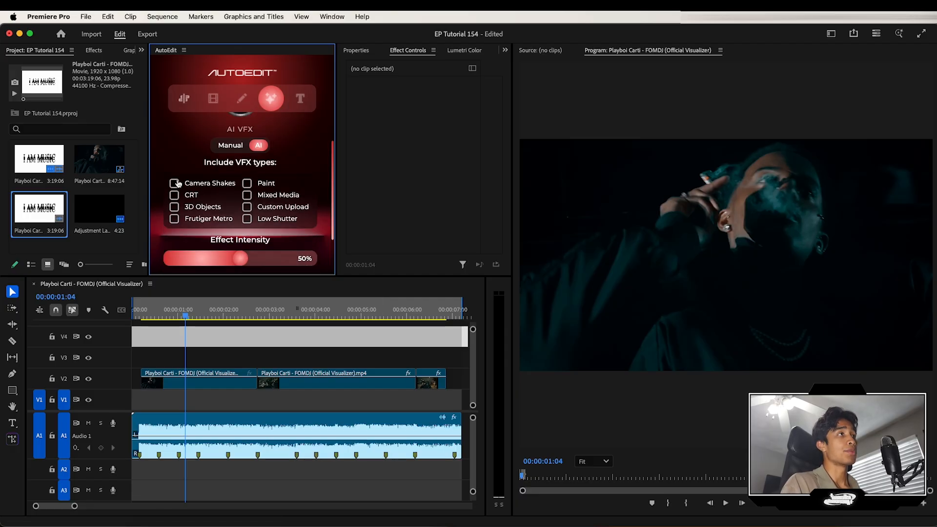
pyautogui.scroll(-1, 234, 175)
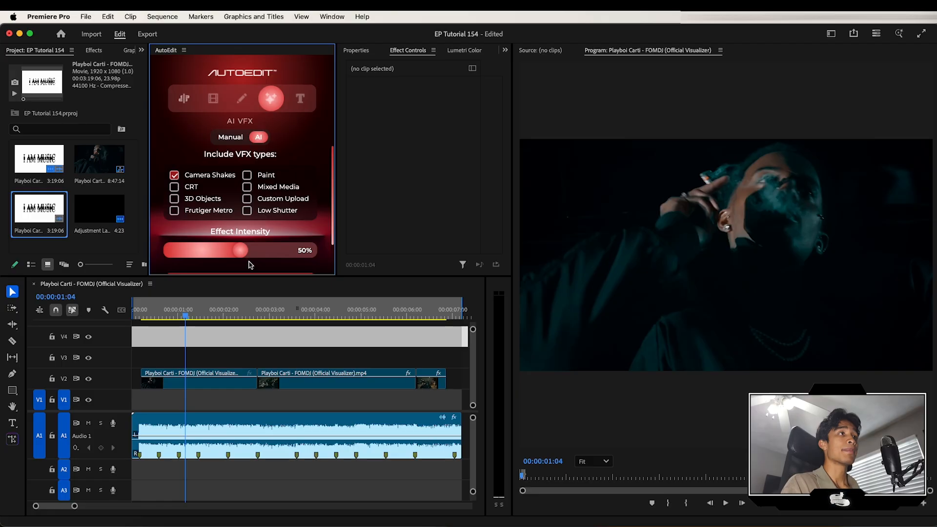
pyautogui.moveTo(242, 252); pyautogui.dragTo(271, 228)
pyautogui.scroll(-1, 256, 253)
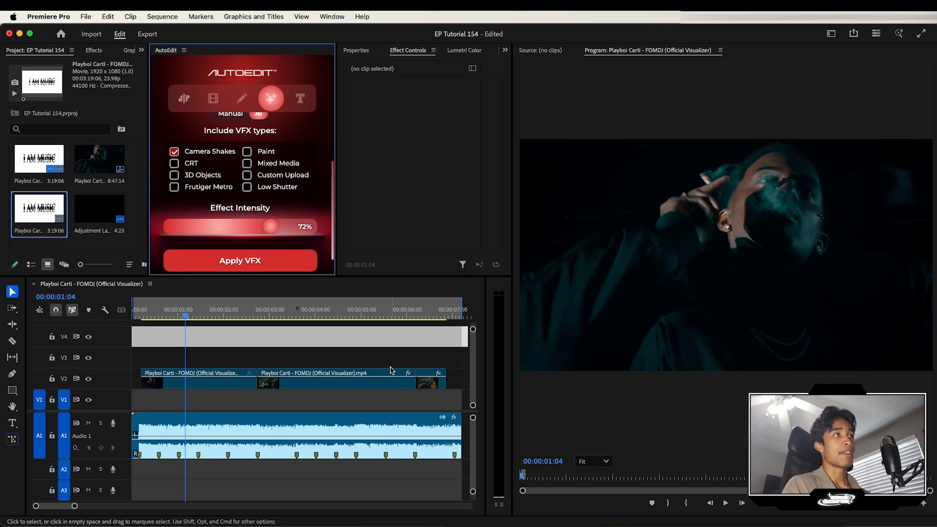
pyautogui.moveTo(269, 226)
pyautogui.mouseDown()
pyautogui.moveTo(194, 227)
pyautogui.moveTo(260, 229)
pyautogui.mouseUp()
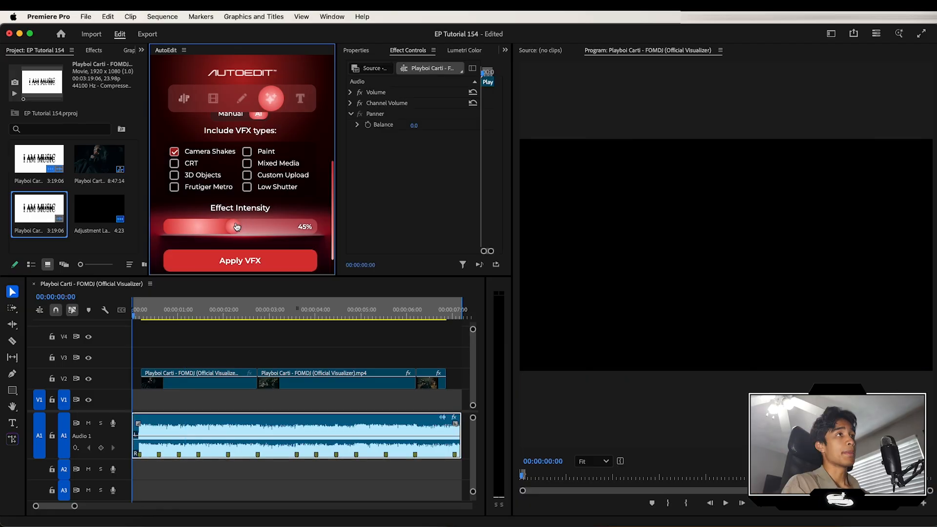
pyautogui.moveTo(234, 228); pyautogui.dragTo(266, 228)
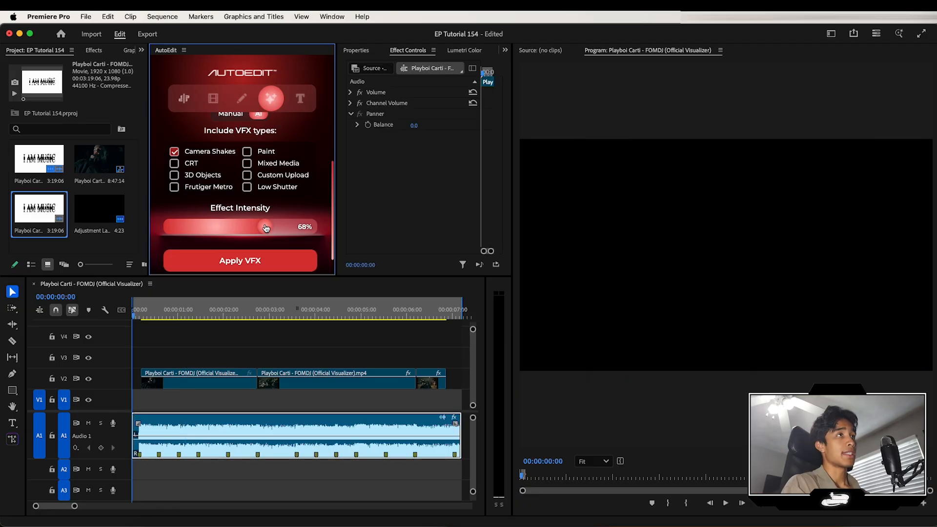
pyautogui.click(284, 259)
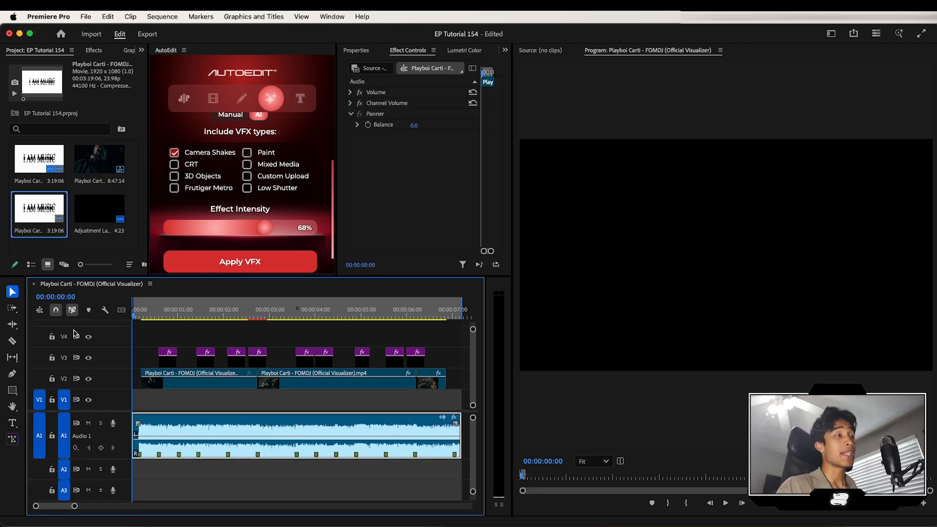
# - Play back the sequence from several points to review the added camera shake effects
pyautogui.press('space')
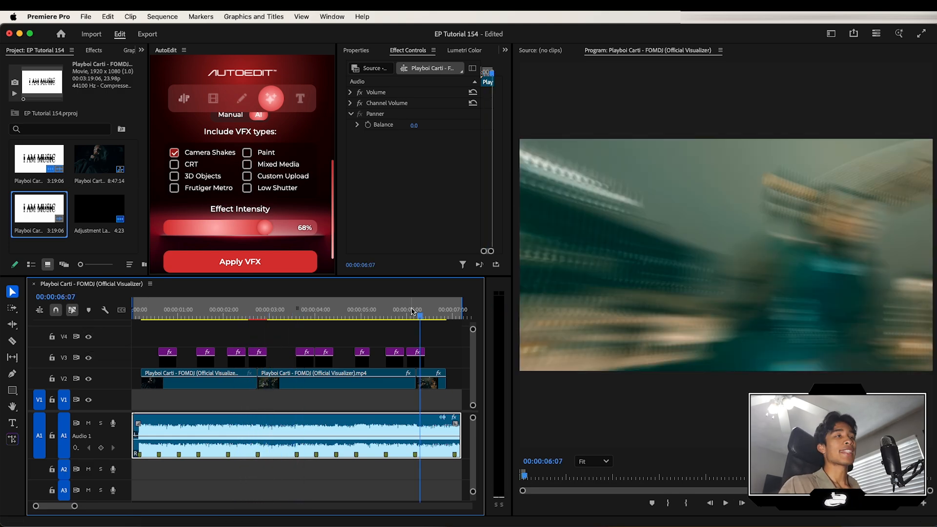
pyautogui.moveTo(340, 311); pyautogui.dragTo(295, 308)
pyautogui.press('space')
pyautogui.press('space')
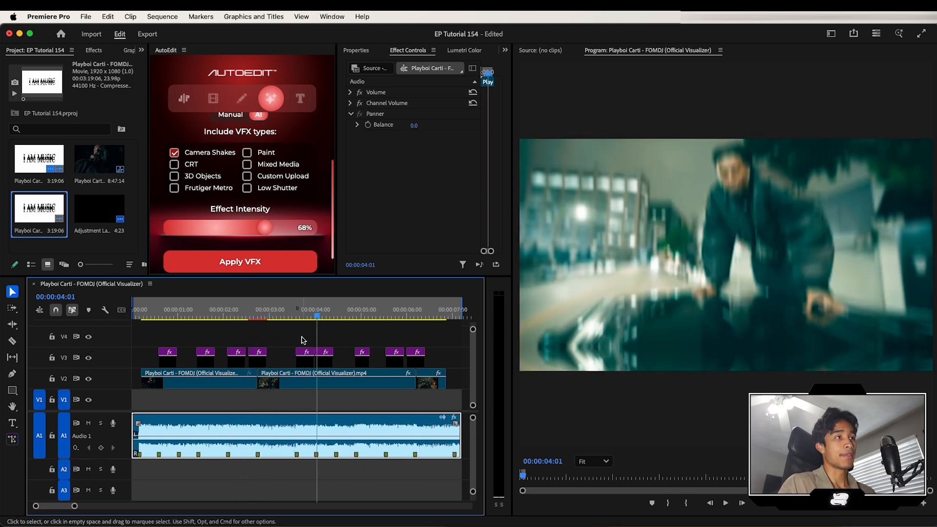
pyautogui.click(278, 317)
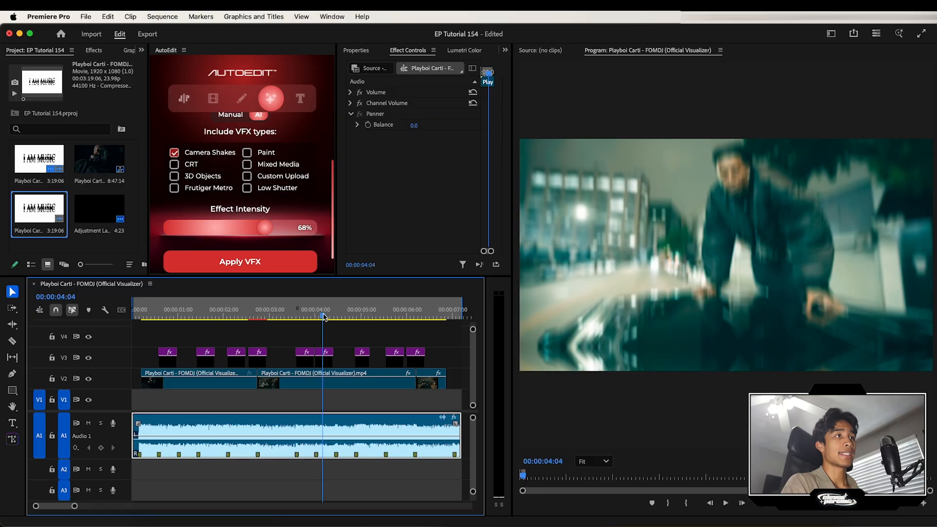
pyautogui.press('space')
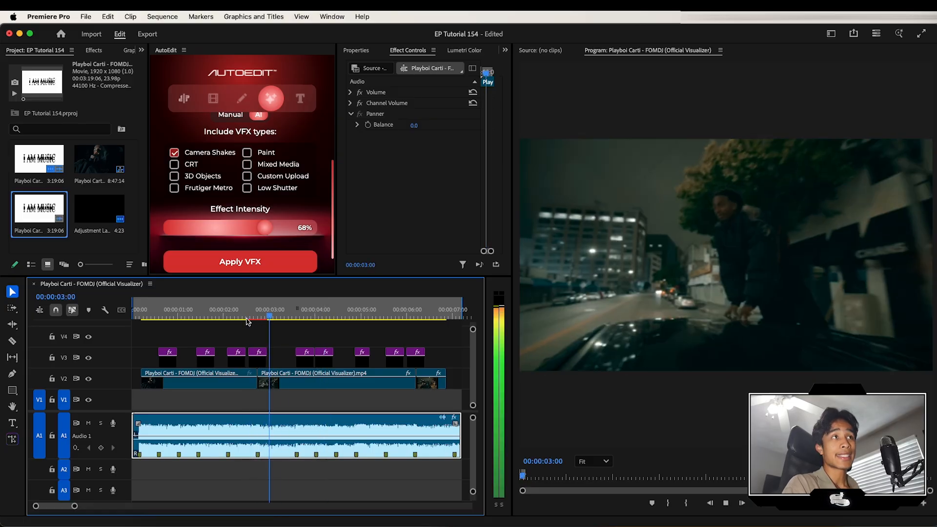
pyautogui.press('space')
pyautogui.click(295, 312)
pyautogui.press('space')
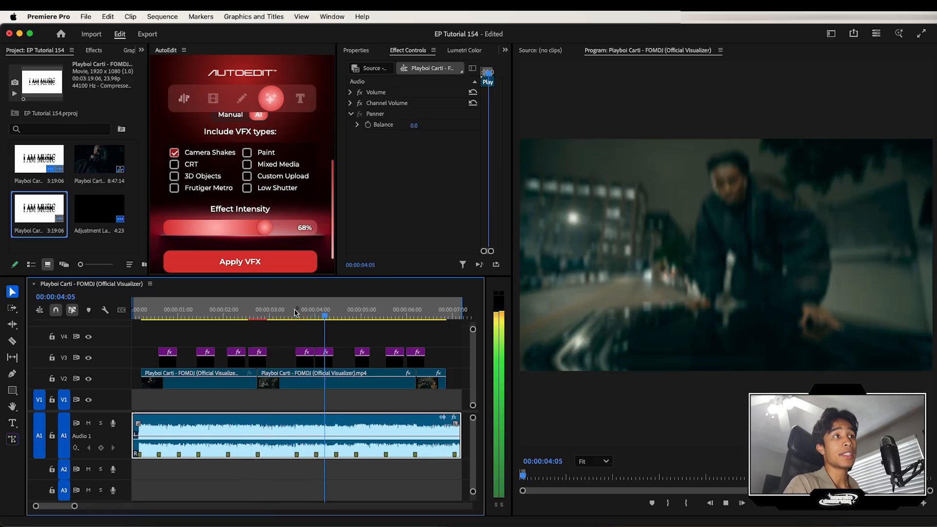
pyautogui.press('space')
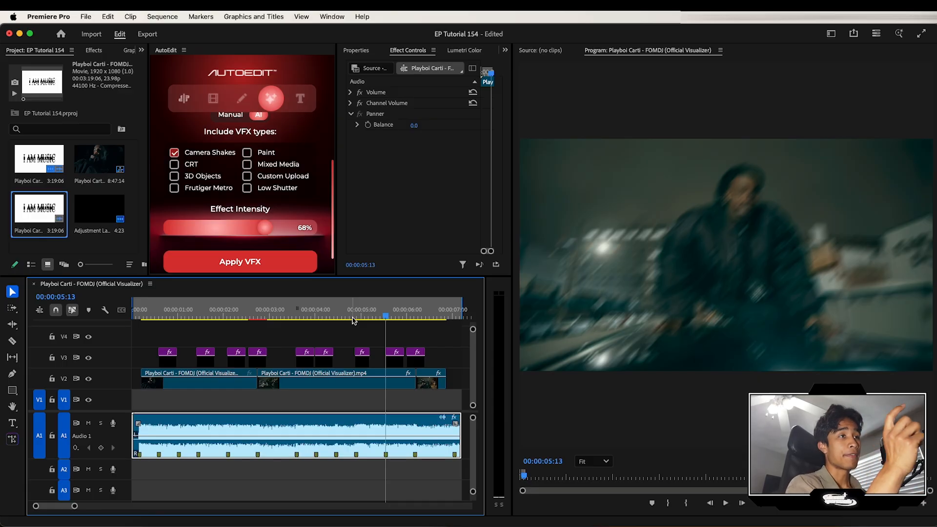
# - Create a new 1920×1080, 24 fps adjustment layer and place it on track V4 around the cut at 00:00:11:00
pyautogui.click(377, 335)
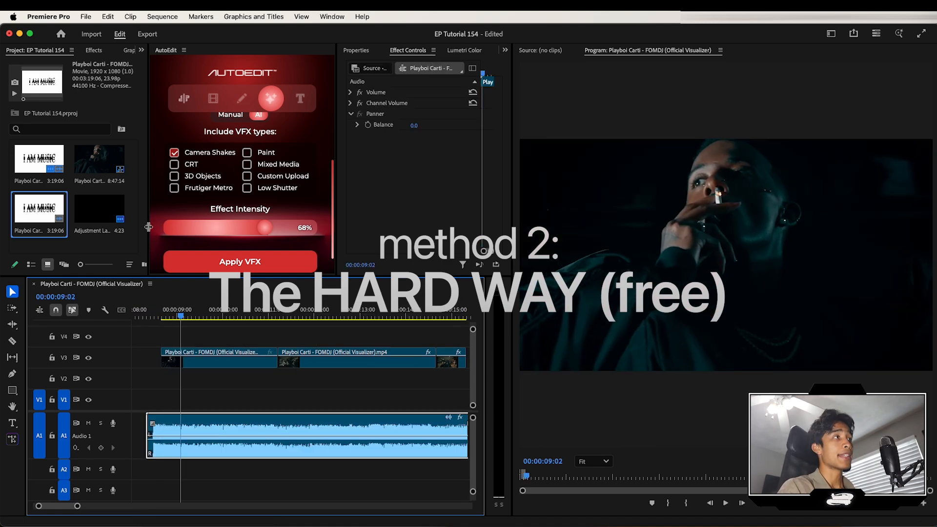
pyautogui.click(101, 248)
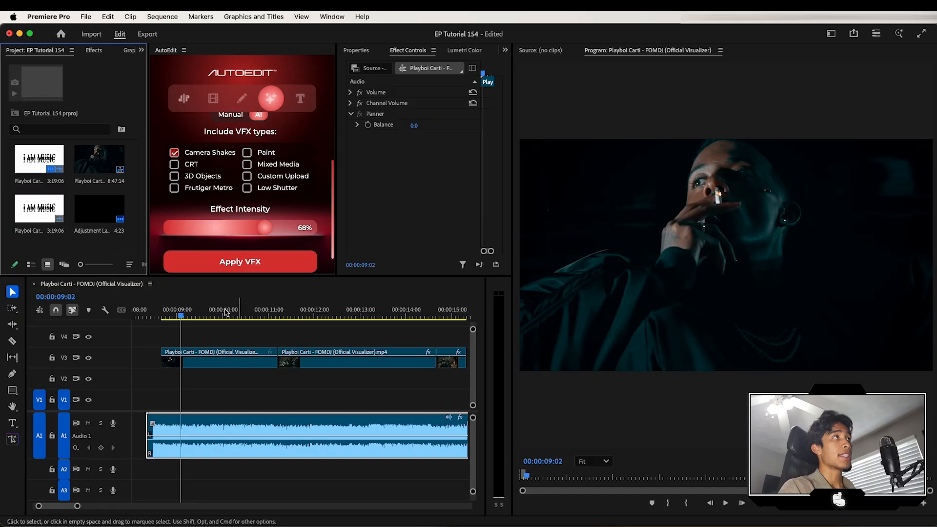
pyautogui.click(85, 16)
pyautogui.moveTo(87, 31)
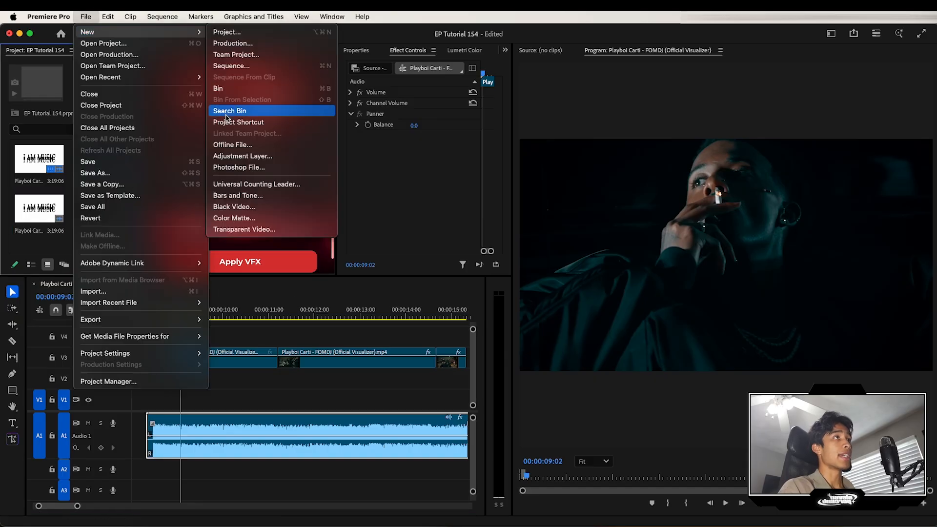
pyautogui.click(234, 157)
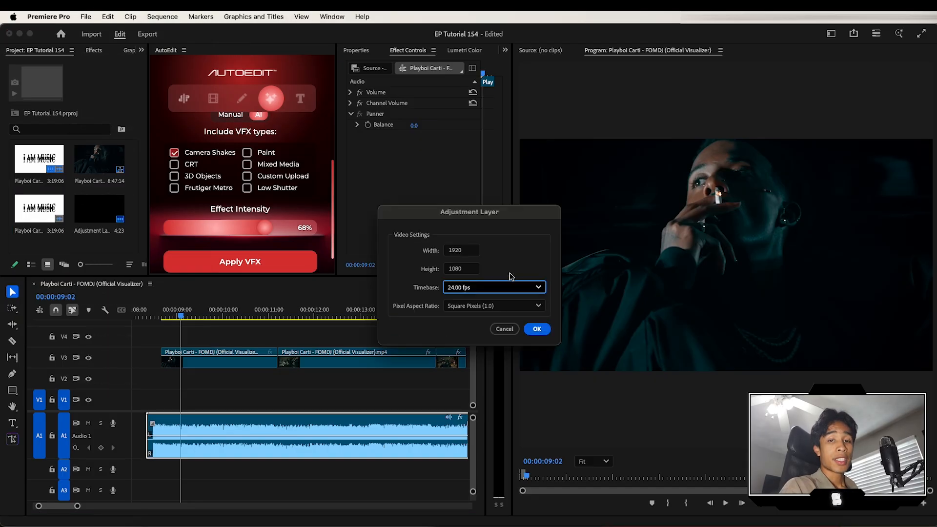
pyautogui.click(480, 289)
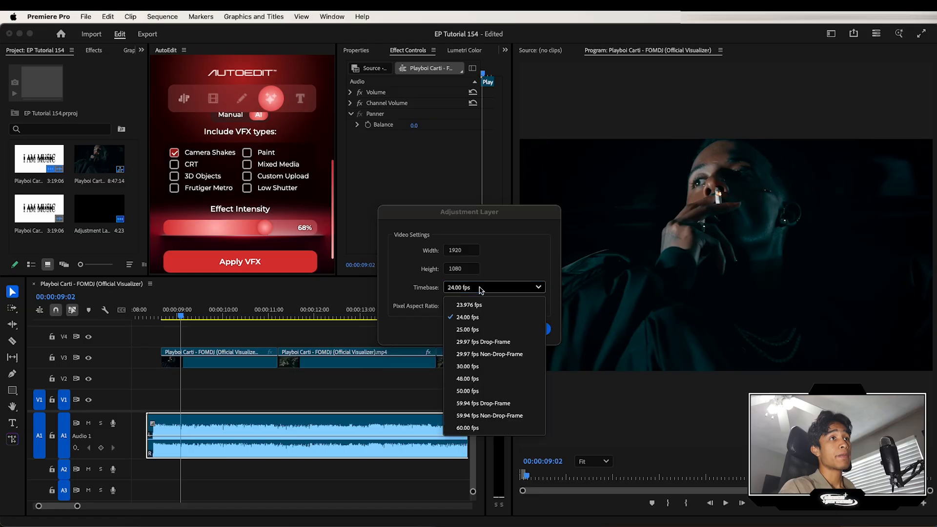
pyautogui.click(472, 318)
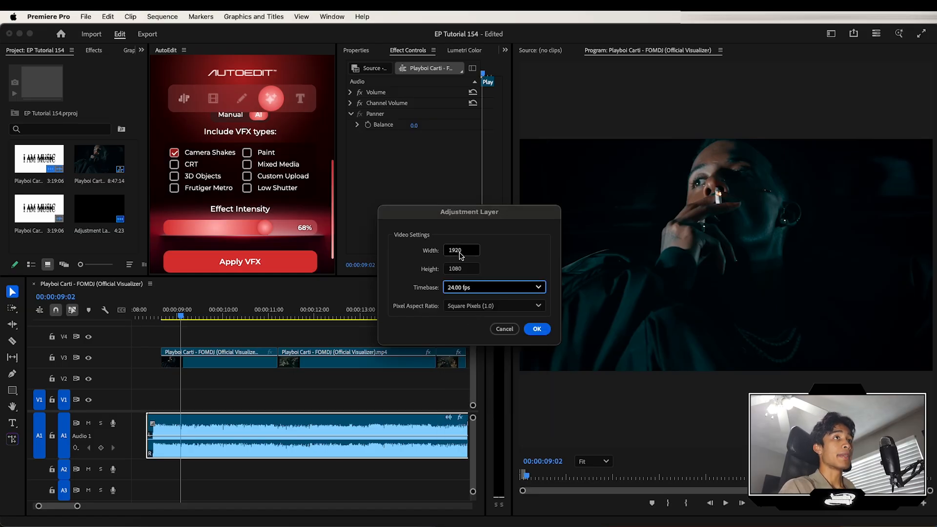
pyautogui.click(537, 329)
pyautogui.moveTo(193, 296); pyautogui.dragTo(257, 344)
# - Split the adjustment layer a few frames before the clip cut and delete its leading part
pyautogui.click(271, 315)
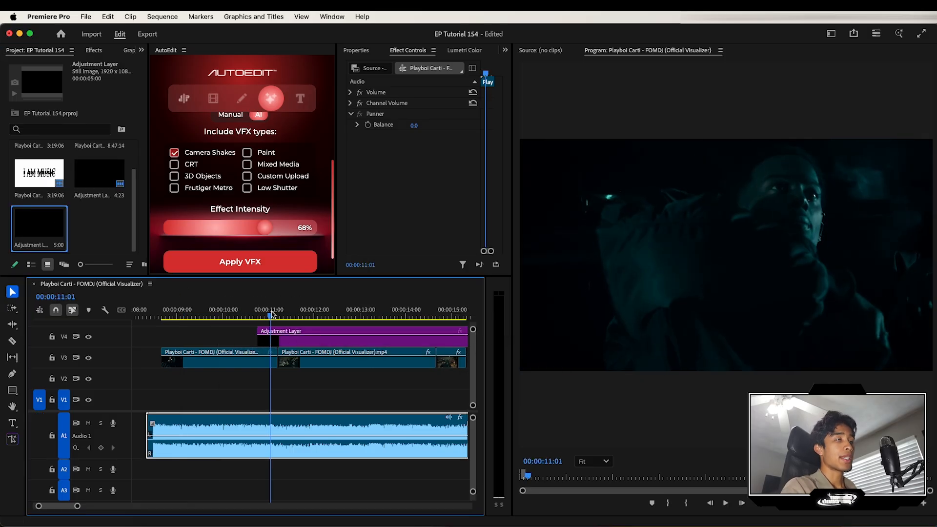
pyautogui.press('=')
pyautogui.moveTo(314, 316); pyautogui.dragTo(330, 319)
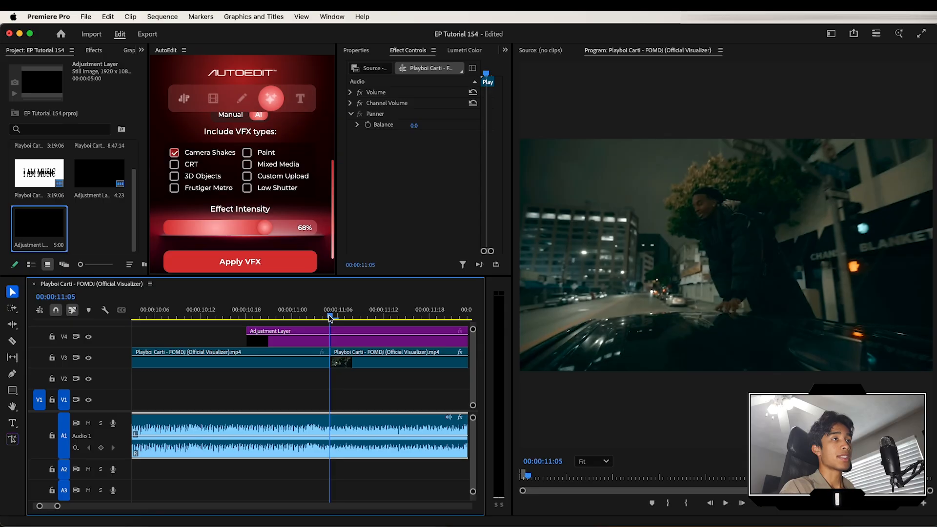
pyautogui.press('Left')
pyautogui.press('Left')
pyautogui.press('Left')
pyautogui.press('Left')
pyautogui.press('Left')
pyautogui.press('Left')
pyautogui.press('Left')
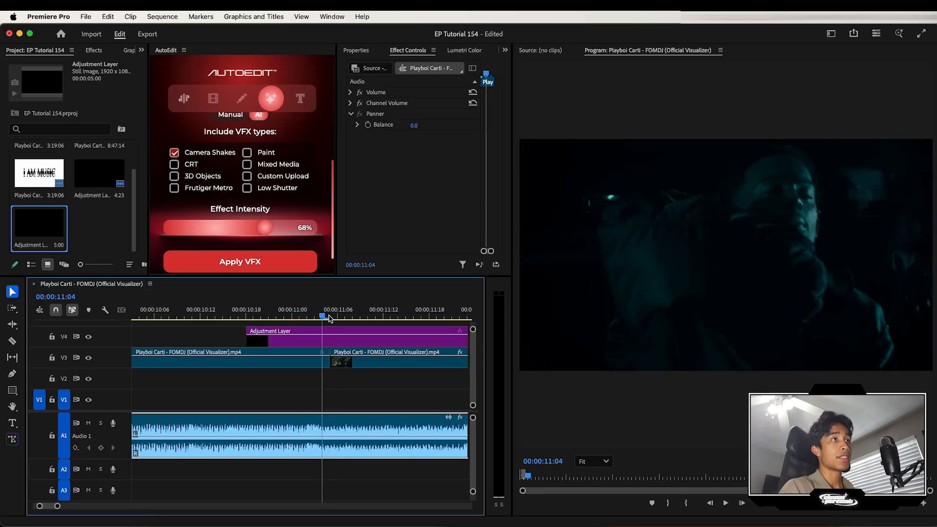
pyautogui.click(313, 345)
pyautogui.press('super+k')
pyautogui.click(269, 338)
pyautogui.press('Delete')
# - Split the adjustment layer a few frames after the clip cut and delete its trailing part
pyautogui.hscroll(3, 269, 341)
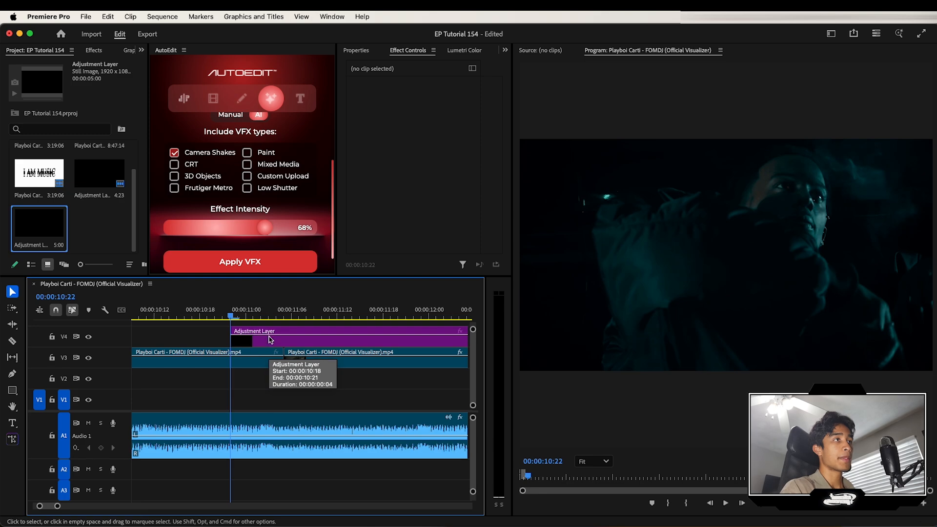
pyautogui.click(283, 313)
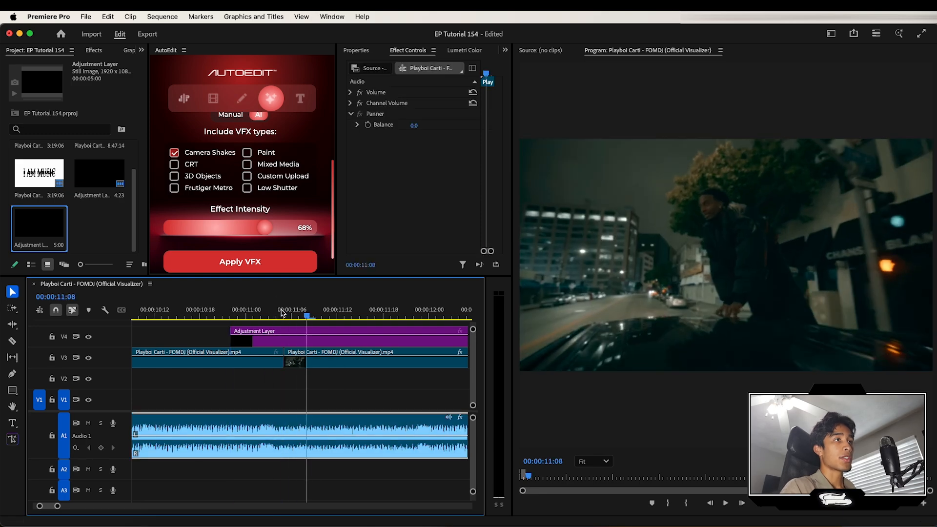
pyautogui.press('Right')
pyautogui.click(364, 336)
pyautogui.press('super+k')
pyautogui.click(366, 340)
pyautogui.press('Delete')
# - Scrub and play around the shortened adjustment layer to check its placement over the cut
pyautogui.click(332, 306)
pyautogui.moveTo(332, 306); pyautogui.dragTo(256, 315)
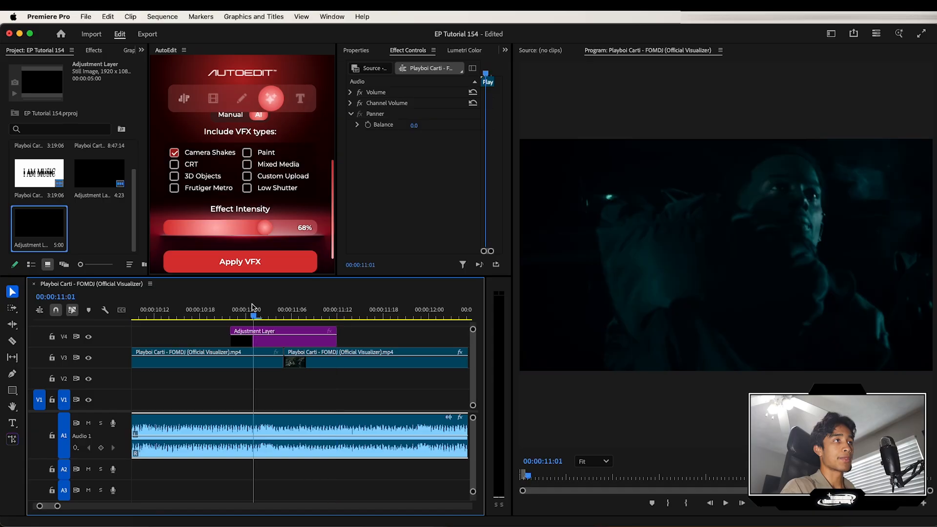
pyautogui.press('space')
pyautogui.press('space')
pyautogui.press('Left')
pyautogui.press('Left')
pyautogui.press('Left')
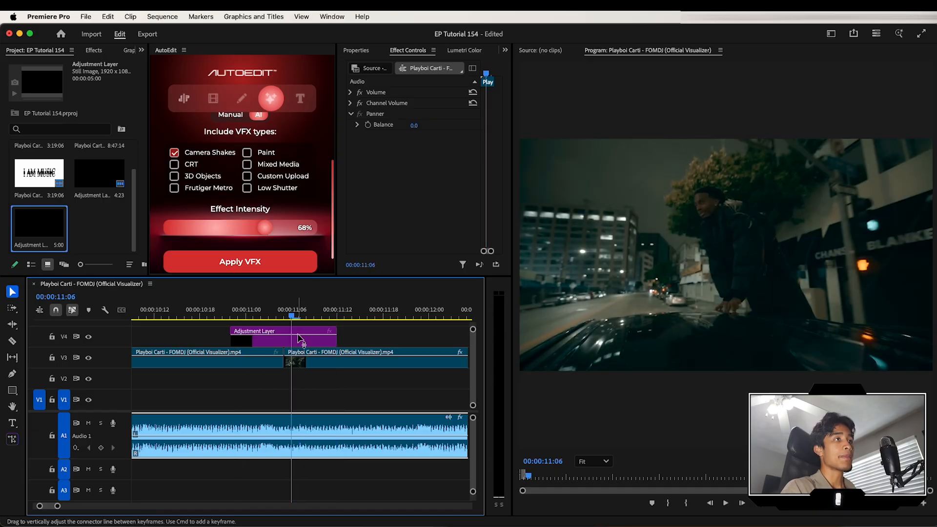
pyautogui.press('Up')
# - Search the effects for Replicate and apply it to the adjustment layer
pyautogui.click(32, 57)
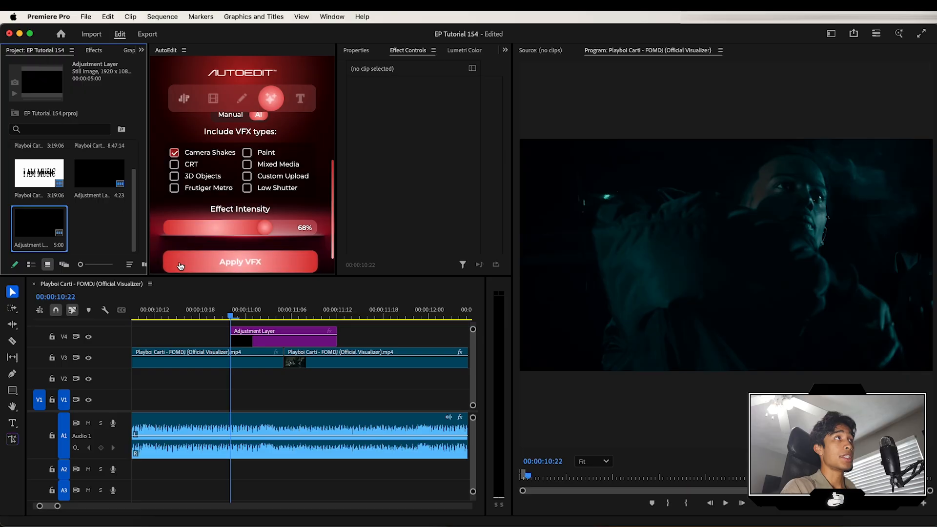
pyautogui.click(94, 51)
pyautogui.click(77, 67)
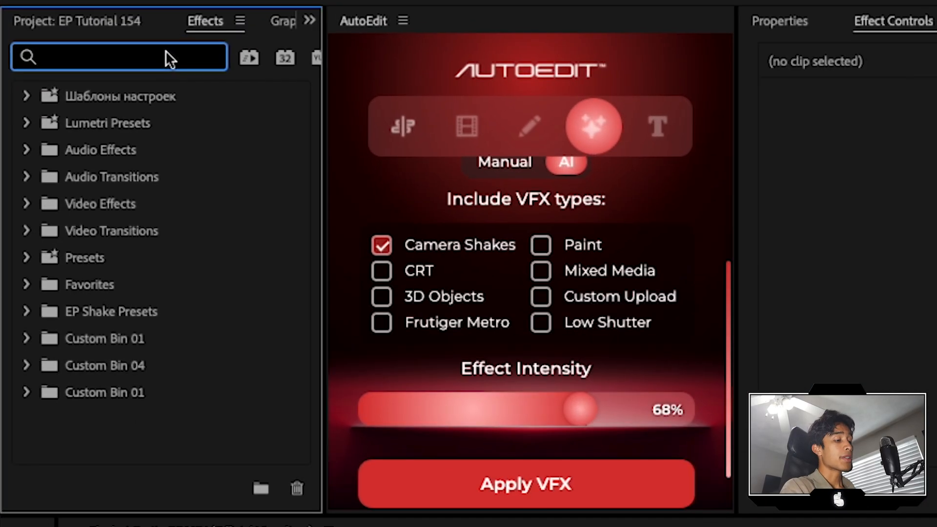
pyautogui.write('replic')
pyautogui.moveTo(115, 367); pyautogui.dragTo(291, 345)
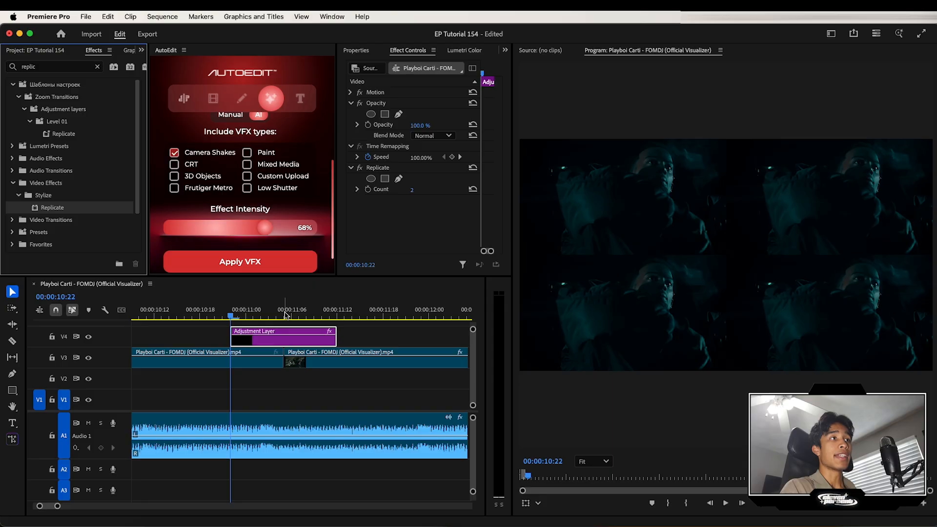
# - Set the Replicate effect's Count to 3
pyautogui.click(410, 192)
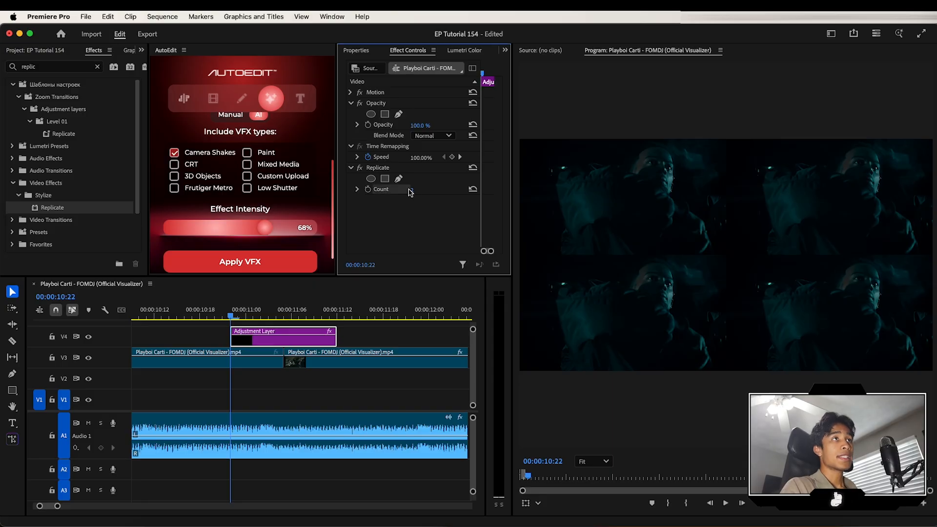
pyautogui.click(411, 192)
pyautogui.write('3')
pyautogui.press('Return')
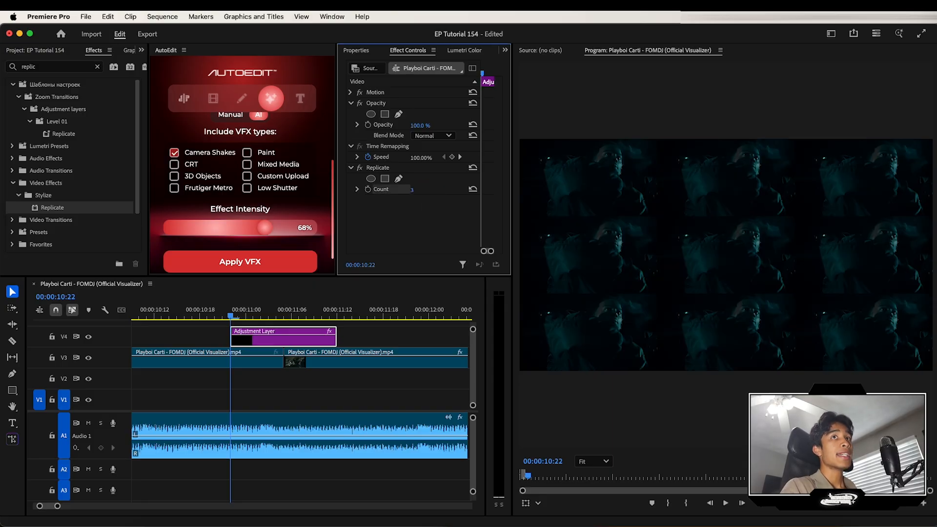
# - Search the effects for Mirror and apply it to the adjustment layer several times
pyautogui.click(97, 67)
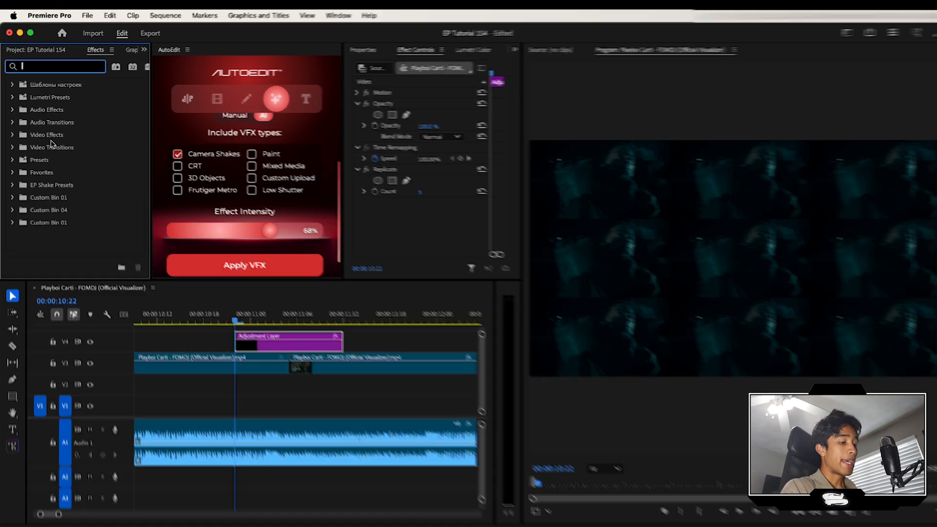
pyautogui.write('mirr')
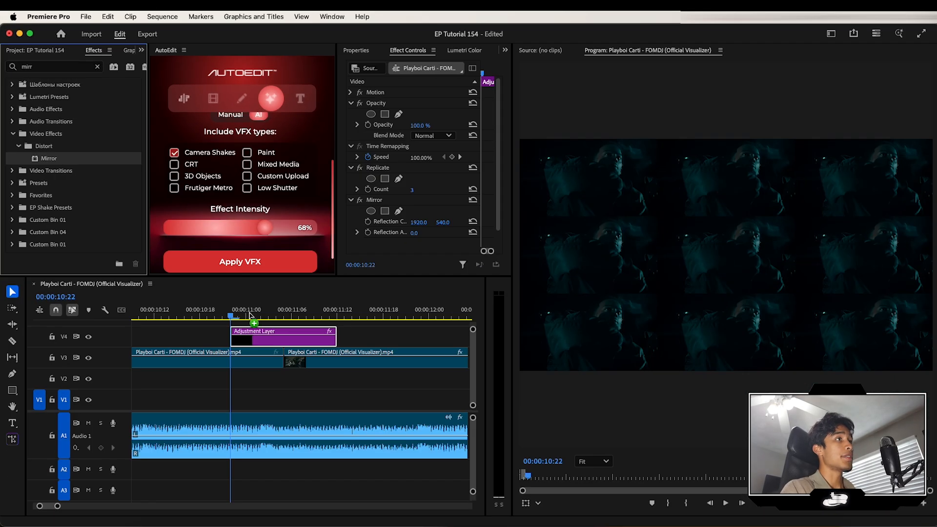
pyautogui.moveTo(249, 315); pyautogui.dragTo(295, 343)
pyautogui.moveTo(49, 159); pyautogui.dragTo(274, 336)
pyautogui.scroll(-3, 391, 195)
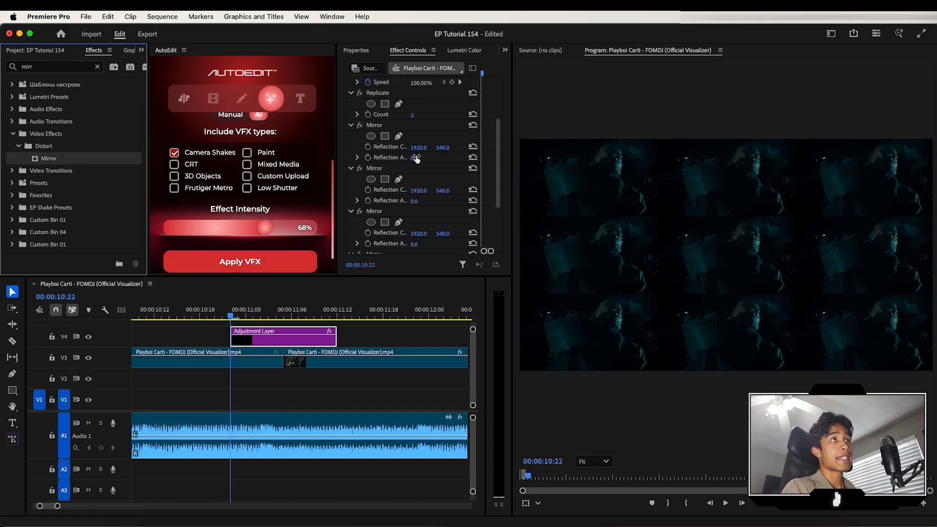
pyautogui.click(416, 157)
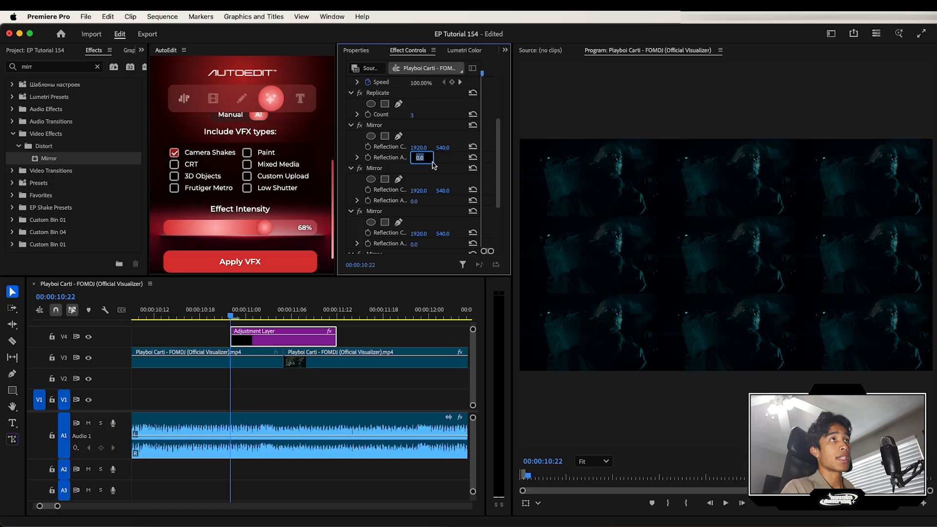
pyautogui.click(438, 168)
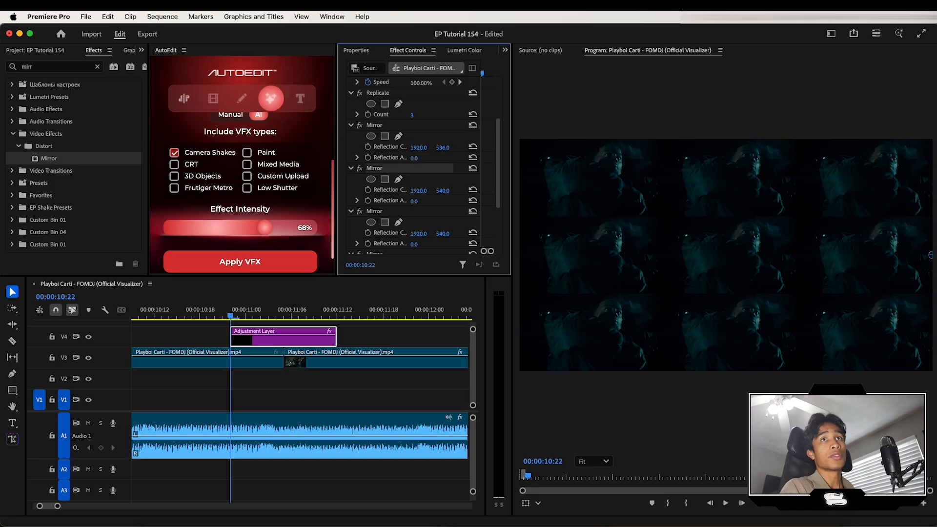
pyautogui.press('super+z')
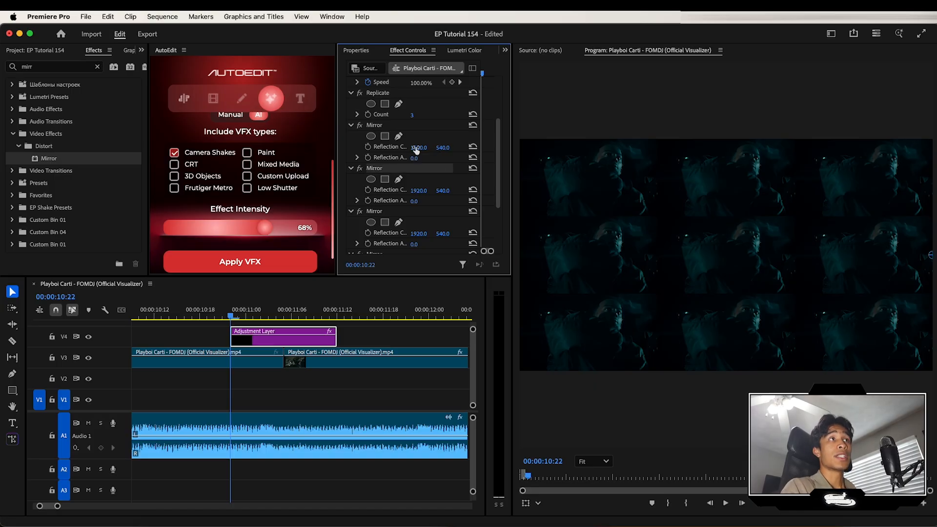
# - Move the first Mirror's reflection center horizontally to about 1279
pyautogui.click(382, 126)
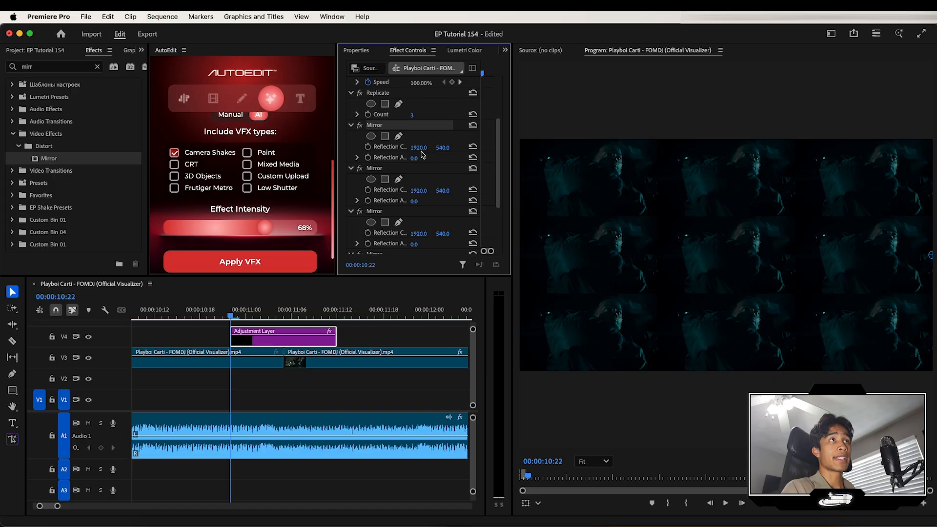
pyautogui.moveTo(931, 255); pyautogui.dragTo(824, 255)
pyautogui.moveTo(246, 312); pyautogui.dragTo(311, 316)
pyautogui.moveTo(418, 148); pyautogui.dragTo(350, 148)
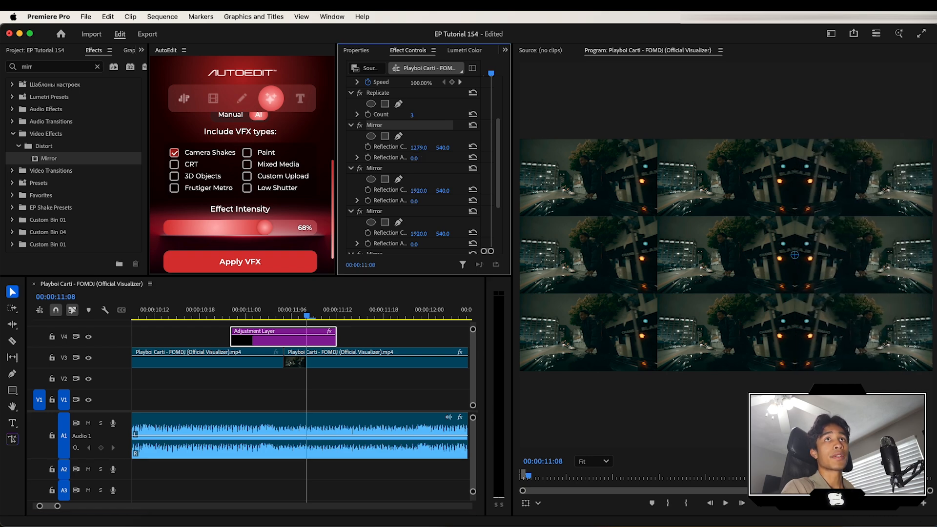
# - Set the second Mirror's reflection angle to 180° and its reflection center X to about 640
pyautogui.click(422, 199)
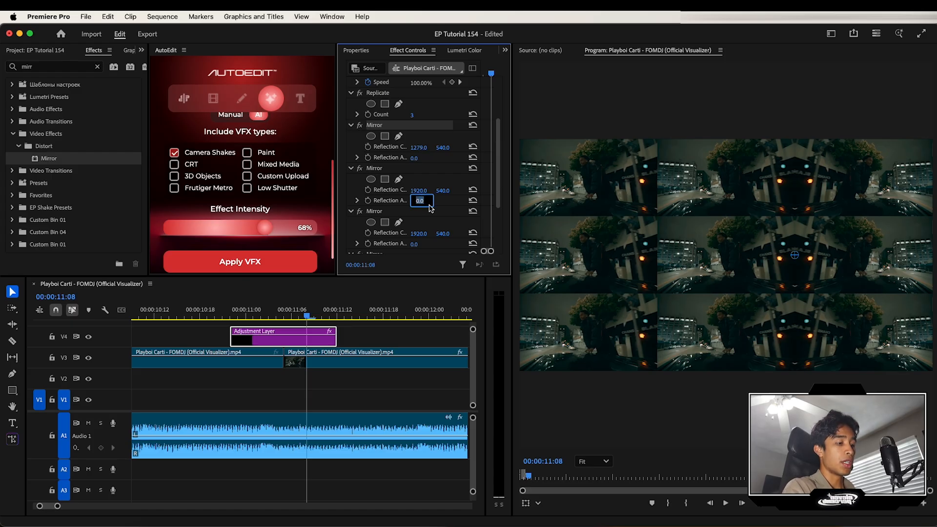
pyautogui.write('180')
pyautogui.press('Return')
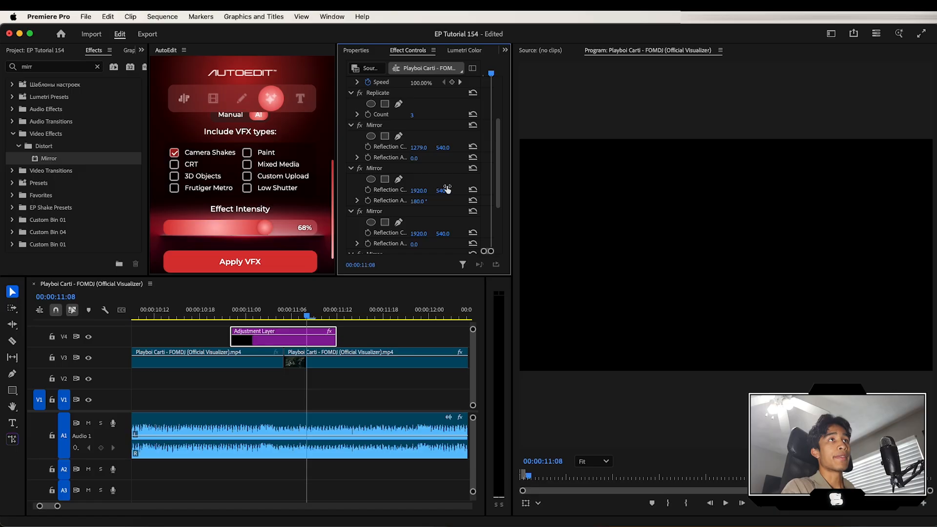
pyautogui.moveTo(423, 190); pyautogui.dragTo(423, 190)
# - Set the third Mirror's reflection angle to 90° and its reflection center Y to about 719
pyautogui.scroll(-2, 431, 223)
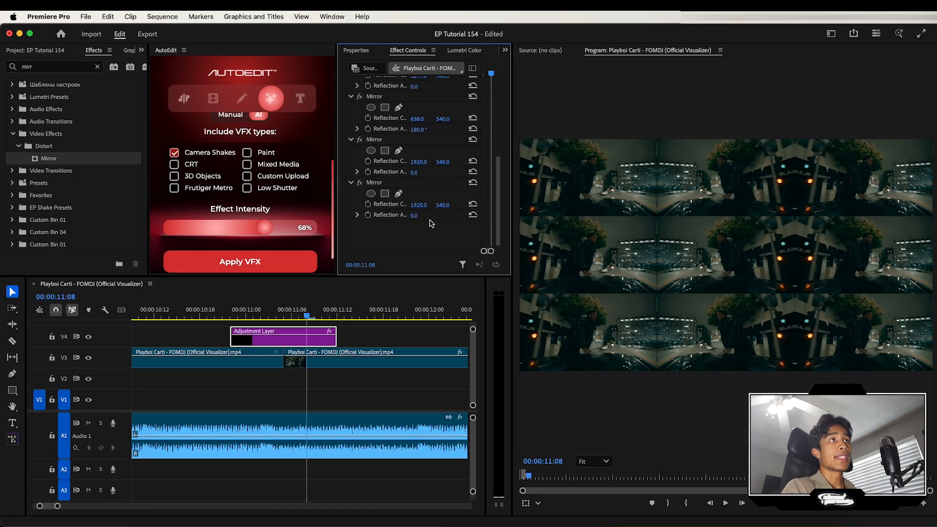
pyautogui.click(422, 171)
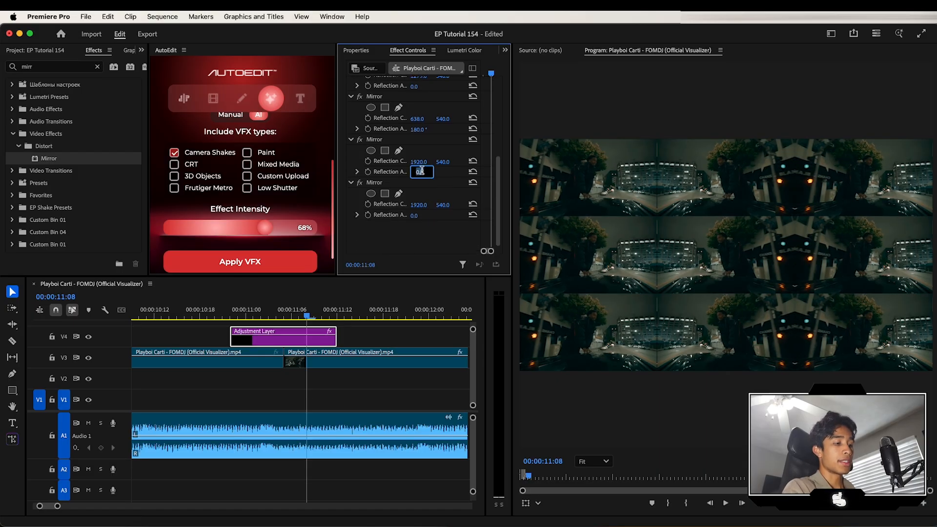
pyautogui.write('90')
pyautogui.press('Return')
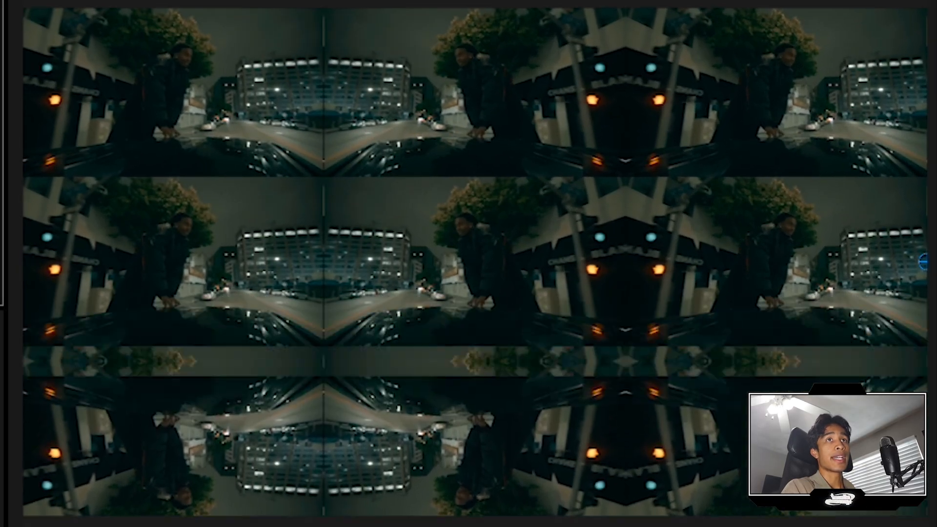
pyautogui.moveTo(448, 162)
pyautogui.mouseDown()
pyautogui.moveTo(459, 162)
pyautogui.moveTo(448, 162)
pyautogui.mouseUp()
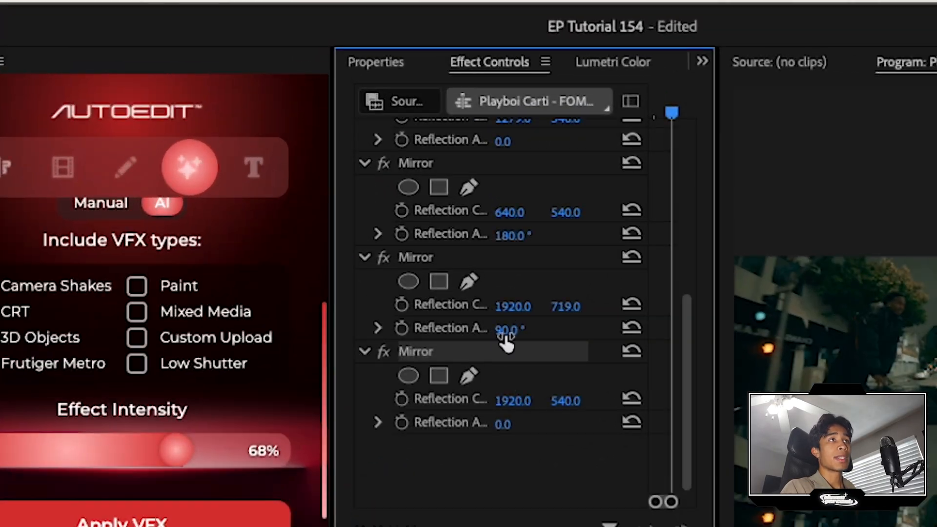
# - Set the fourth Mirror's reflection angle to 270° and its reflection center Y to about 360
pyautogui.click(421, 215)
pyautogui.write('270')
pyautogui.press('Return')
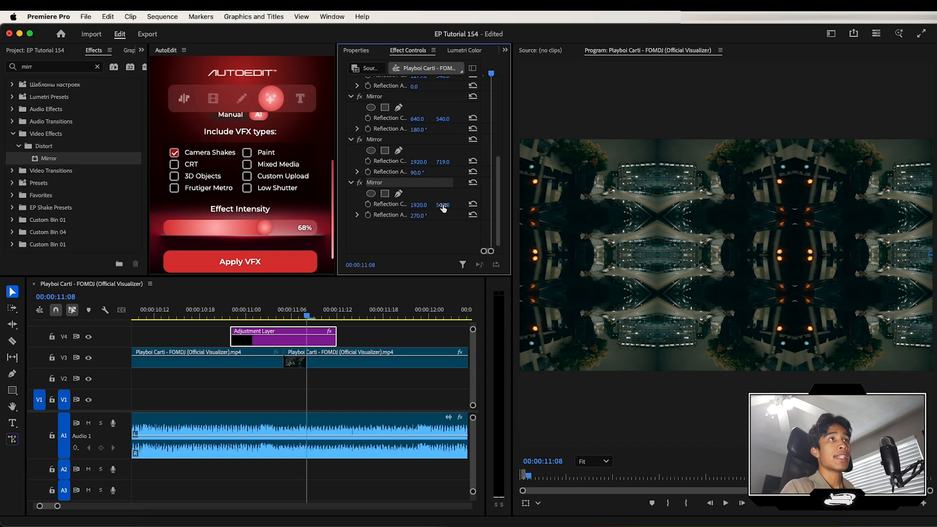
pyautogui.moveTo(443, 205); pyautogui.dragTo(386, 205)
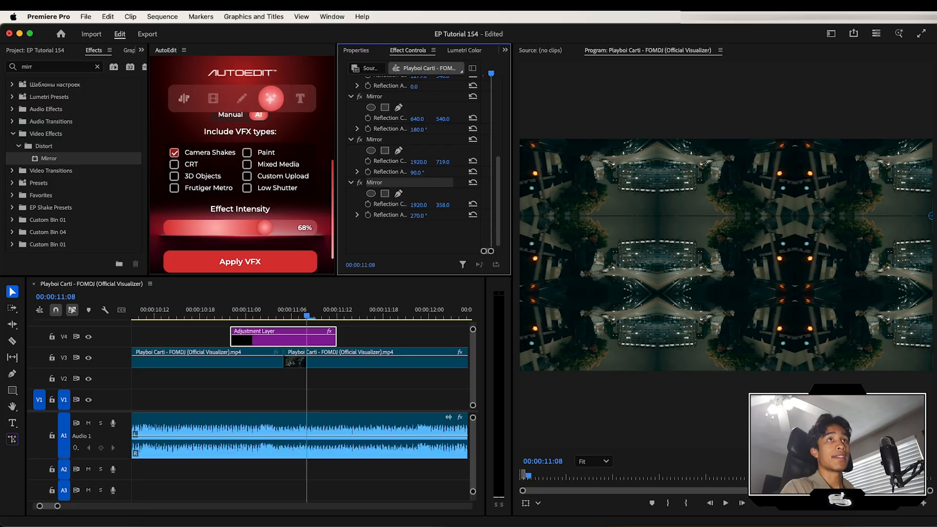
# - Search the effects for Transform and apply it to the adjustment layer
pyautogui.click(72, 64)
pyautogui.write('trans')
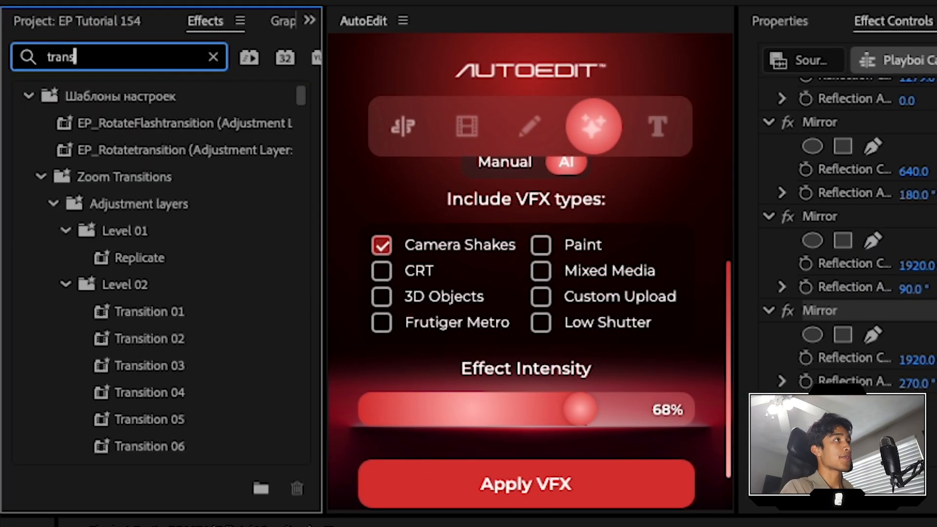
pyautogui.write('f')
pyautogui.scroll(-5, 137, 332)
pyautogui.moveTo(93, 344); pyautogui.dragTo(285, 347)
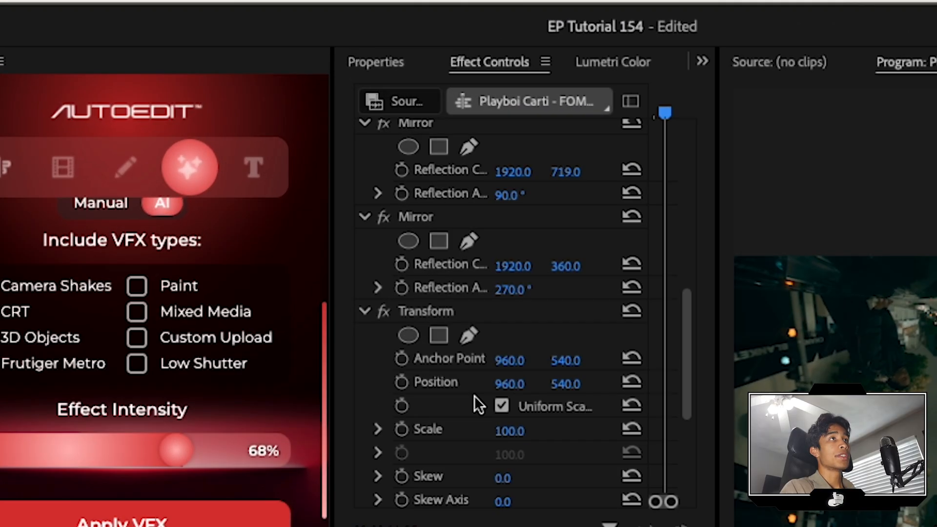
# - Set the Transform scale to 300 and nudge its position X to about 939
pyautogui.click(507, 430)
pyautogui.write('300')
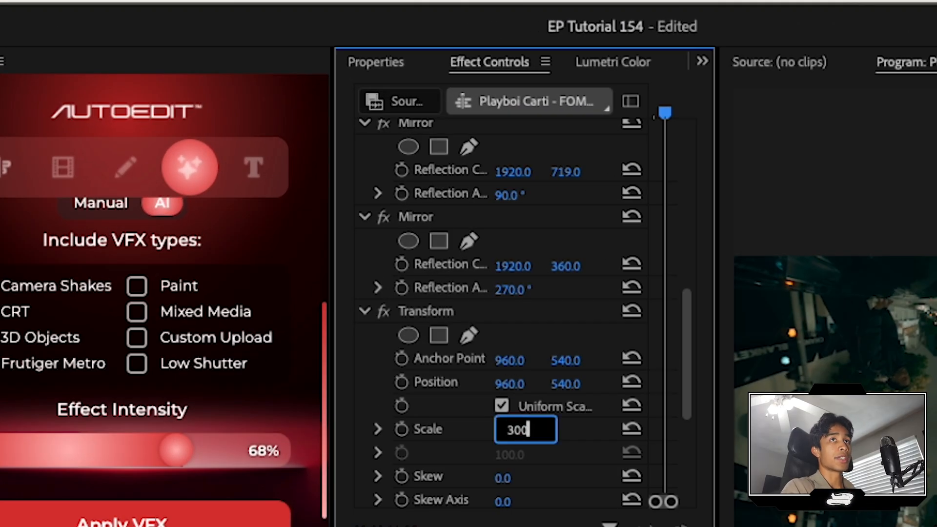
pyautogui.press('Return')
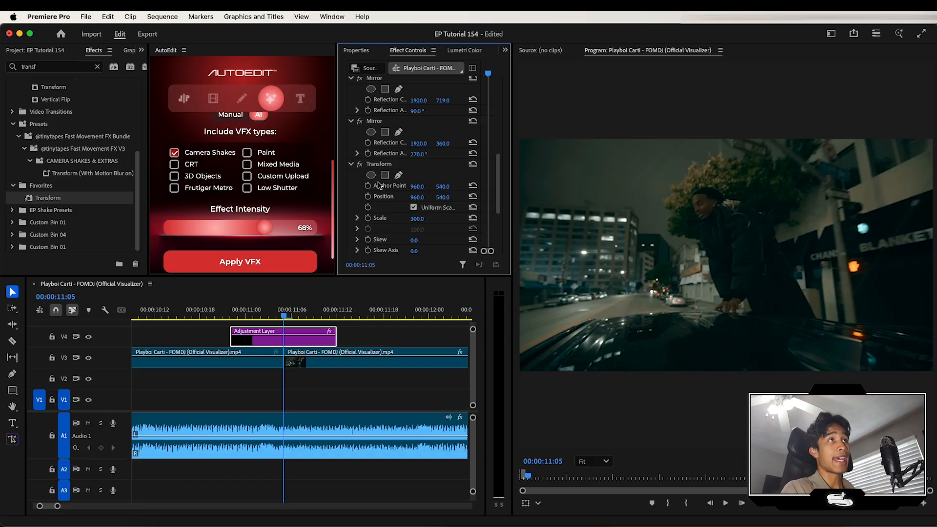
pyautogui.moveTo(414, 190); pyautogui.dragTo(422, 197)
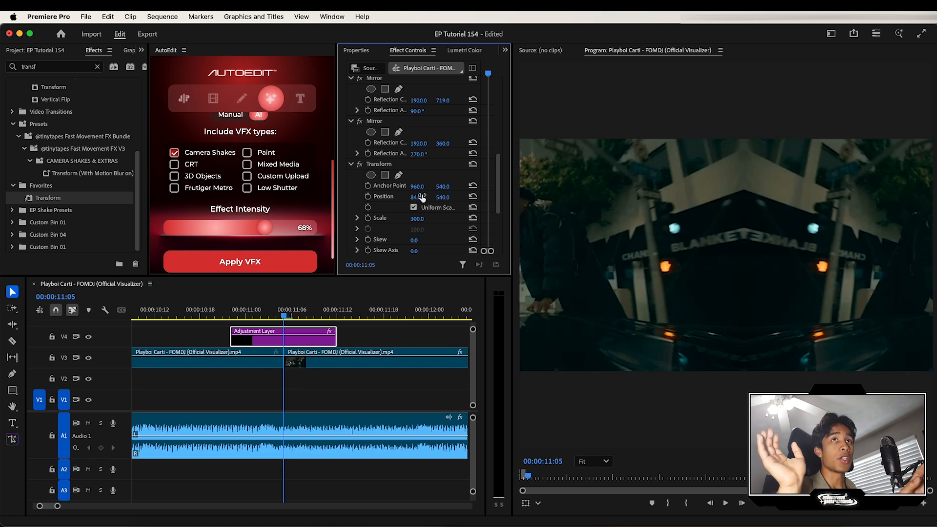
pyautogui.moveTo(422, 197); pyautogui.dragTo(422, 197)
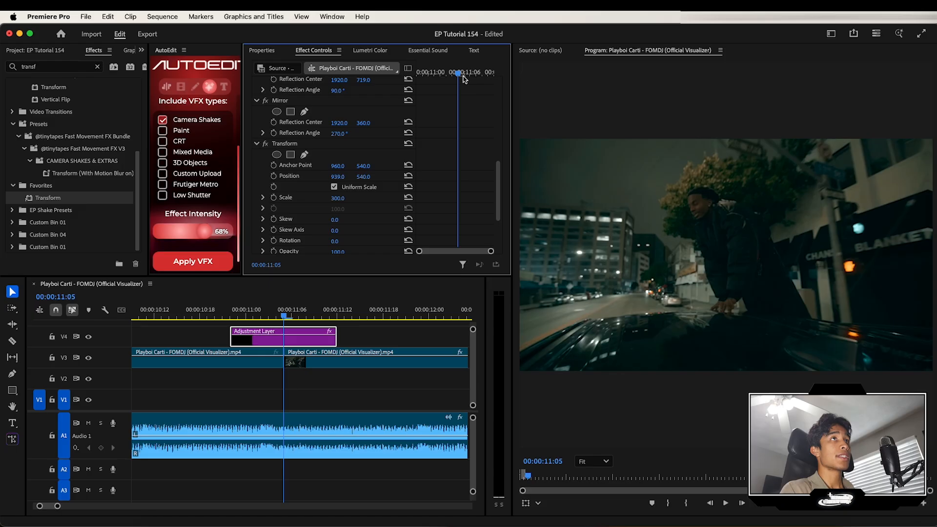
# - At the adjustment layer's start, add keyframes for Transform Position, Scale and Rotation
pyautogui.moveTo(456, 73); pyautogui.dragTo(408, 71)
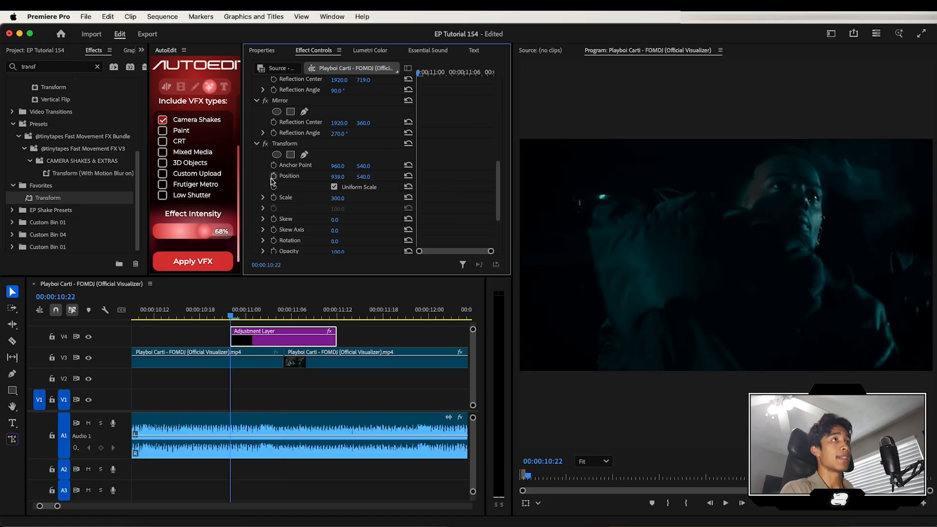
pyautogui.click(273, 177)
pyautogui.click(273, 197)
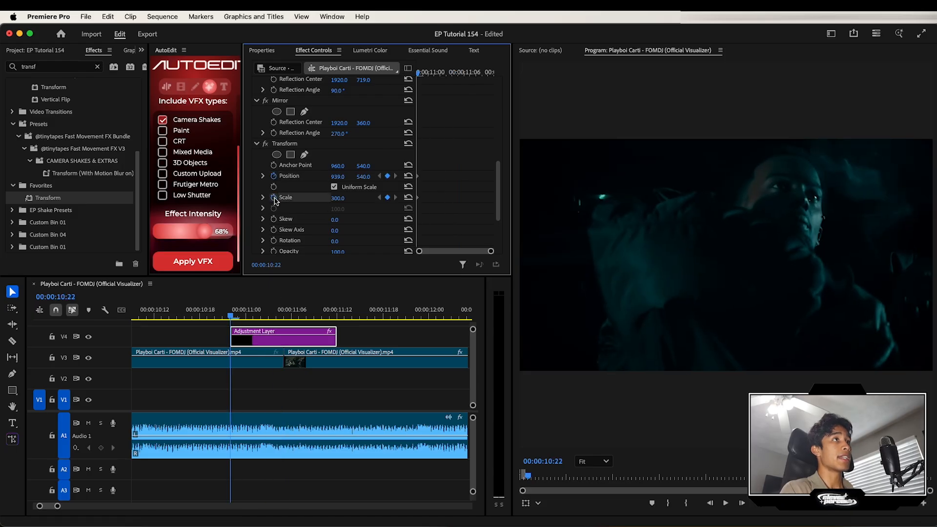
pyautogui.click(274, 240)
# - Set the Transform shutter angle to 300
pyautogui.scroll(-3, 326, 231)
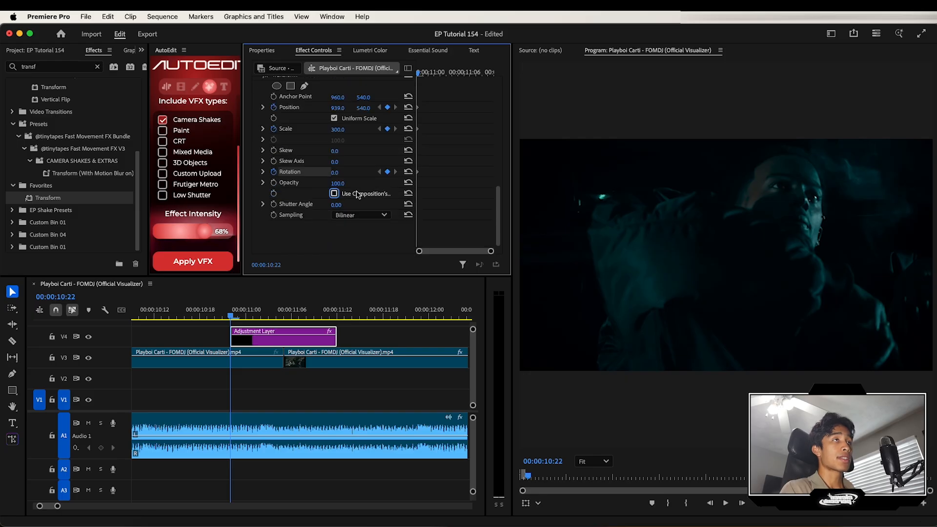
pyautogui.click(343, 205)
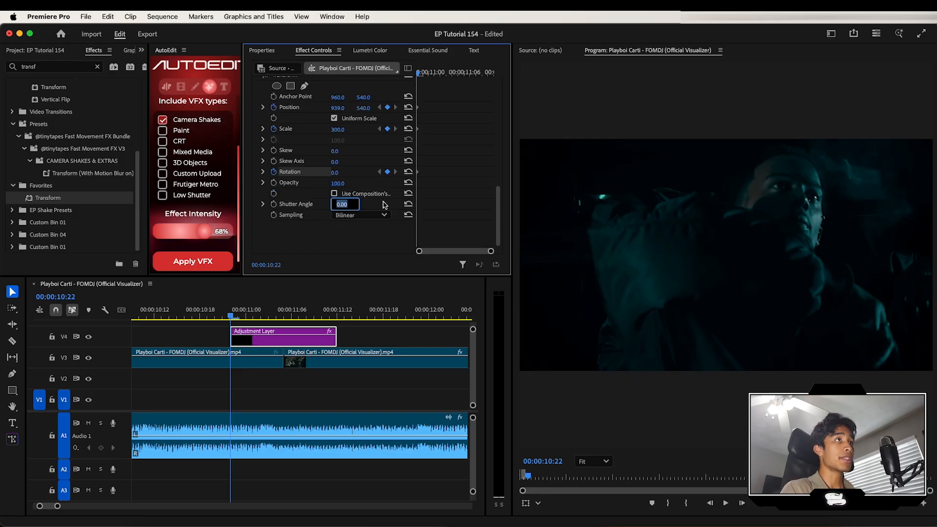
pyautogui.press('Return')
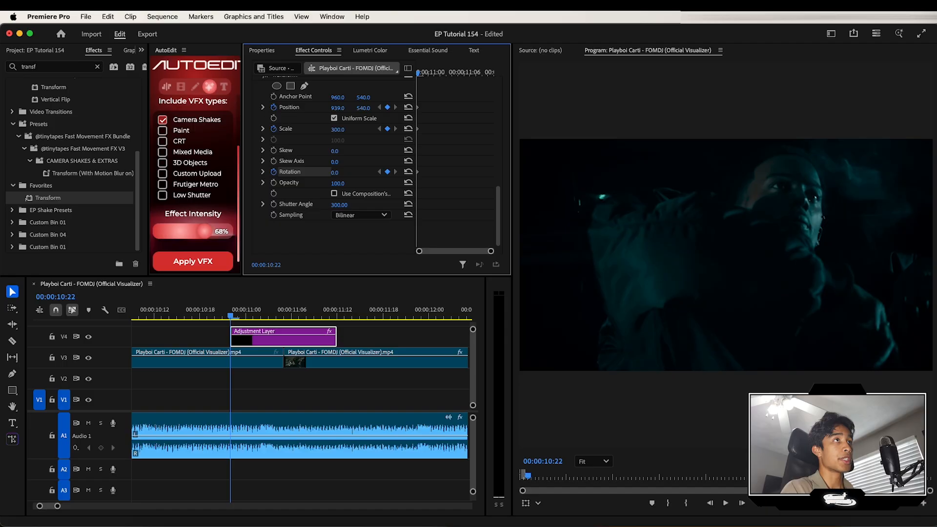
# - At the adjustment layer's end, add keyframes for Position, Scale and Rotation
pyautogui.moveTo(429, 76); pyautogui.dragTo(512, 72)
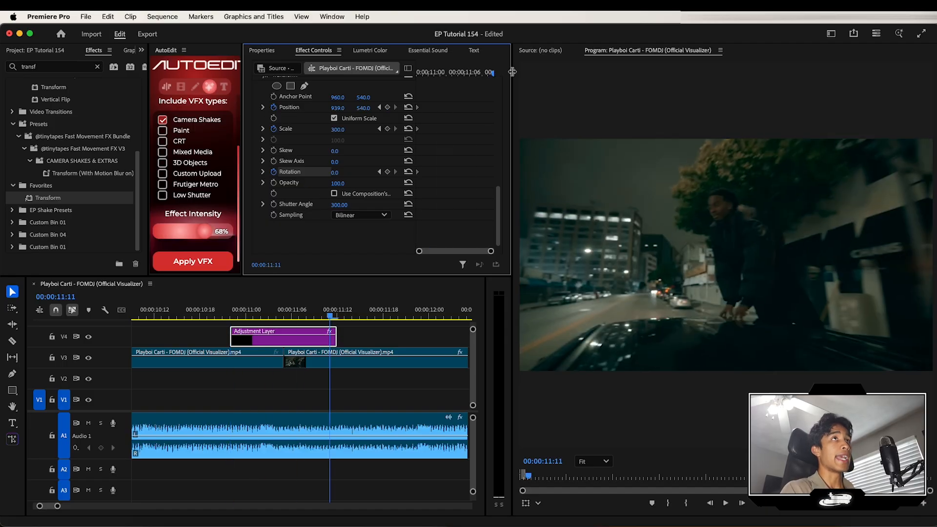
pyautogui.click(388, 107)
pyautogui.click(387, 129)
pyautogui.click(387, 172)
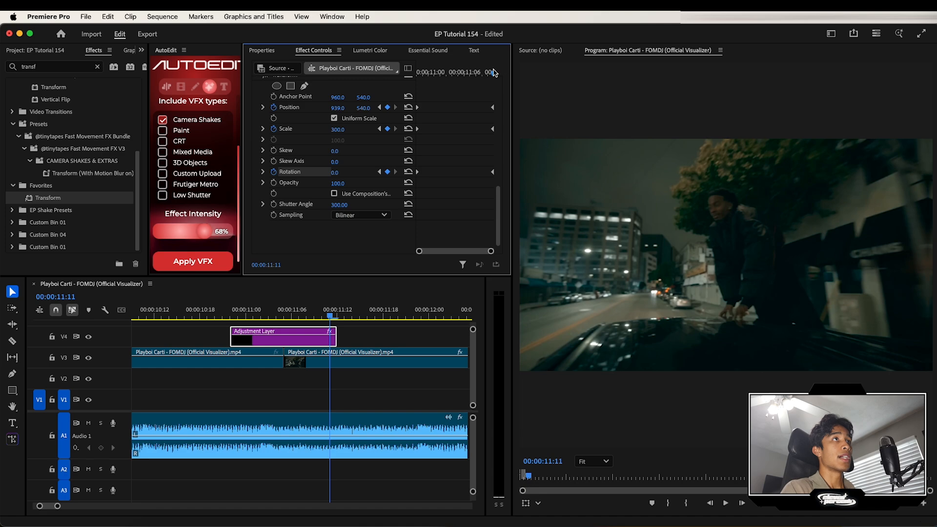
# - At the cut frame, scrub the Transform position to add a position keyframe
pyautogui.moveTo(490, 73); pyautogui.dragTo(459, 78)
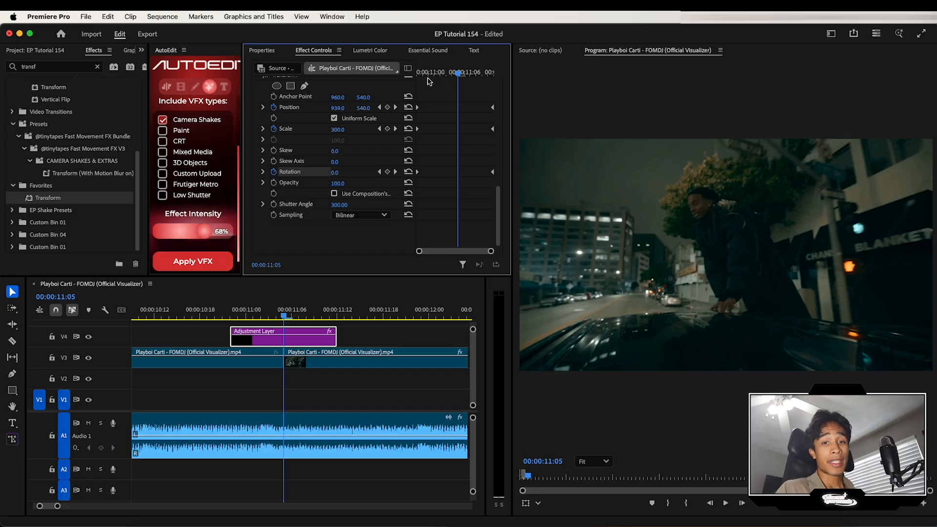
pyautogui.moveTo(334, 111); pyautogui.dragTo(390, 101)
# - At 00:00:11:01, set the position to about 2164, 1741 and the rotation to 6°
pyautogui.moveTo(459, 73); pyautogui.dragTo(439, 77)
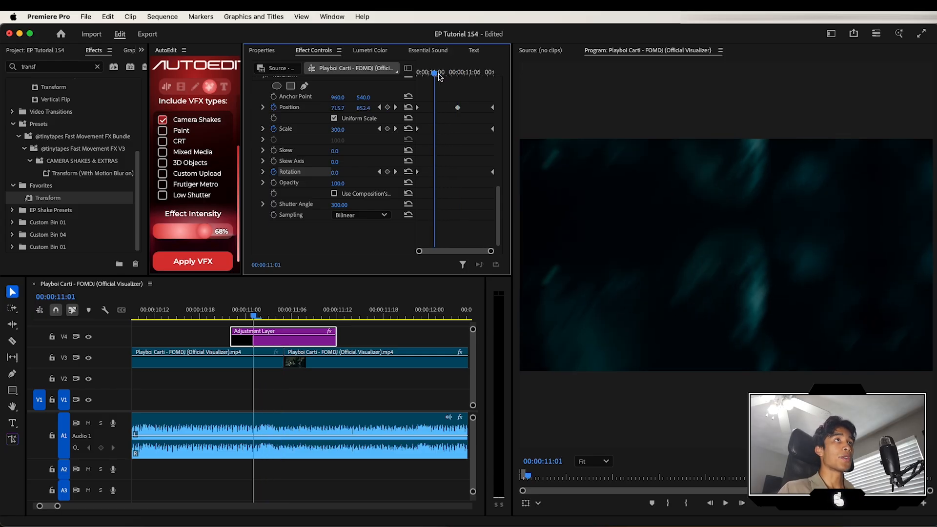
pyautogui.moveTo(338, 108); pyautogui.dragTo(428, 109)
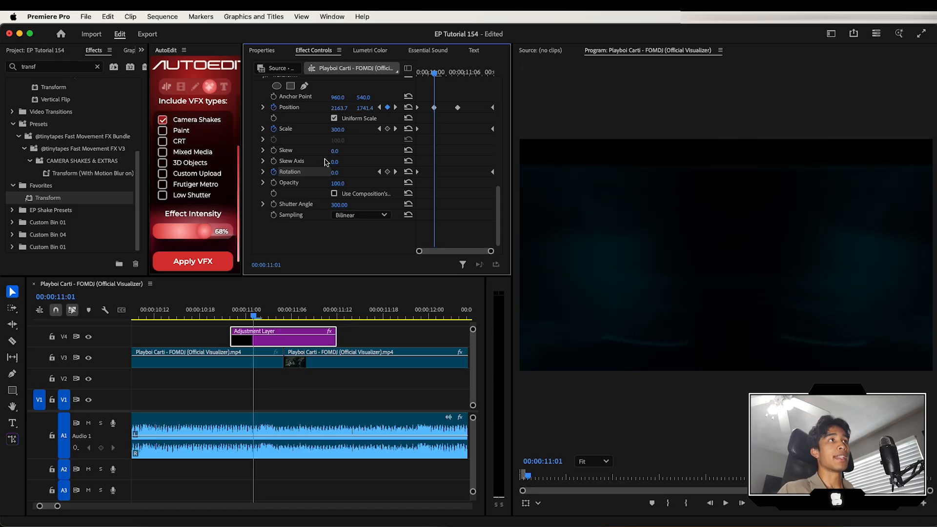
pyautogui.moveTo(335, 173); pyautogui.dragTo(338, 173)
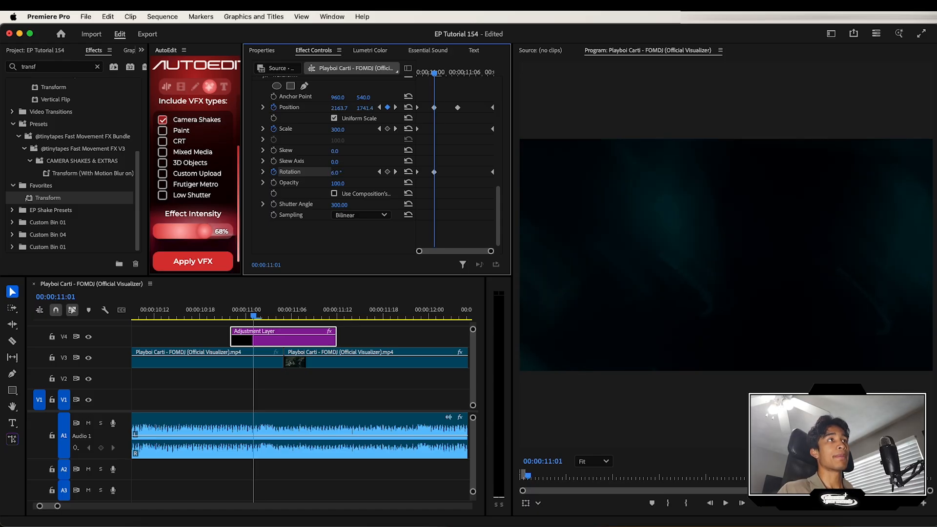
# - At 00:00:11:08, scrub the position value to add another position keyframe
pyautogui.click(470, 74)
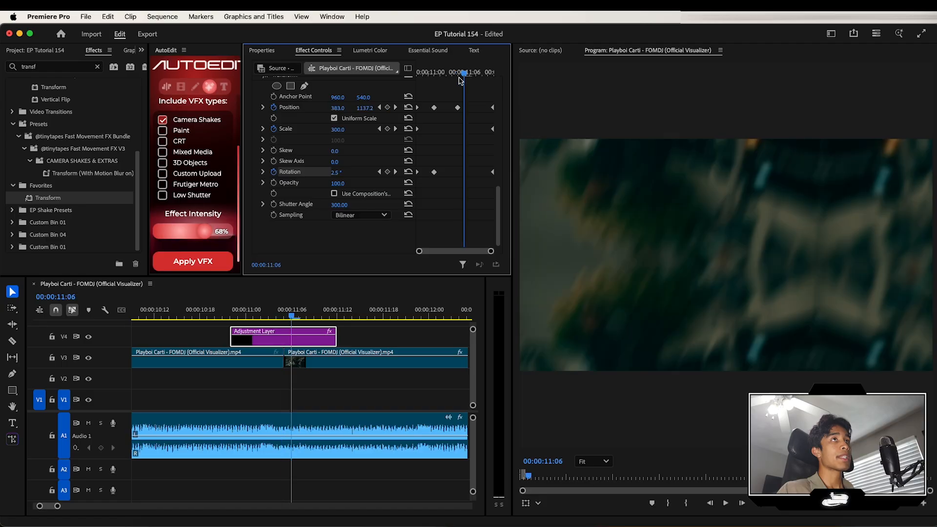
pyautogui.moveTo(471, 76); pyautogui.dragTo(474, 76)
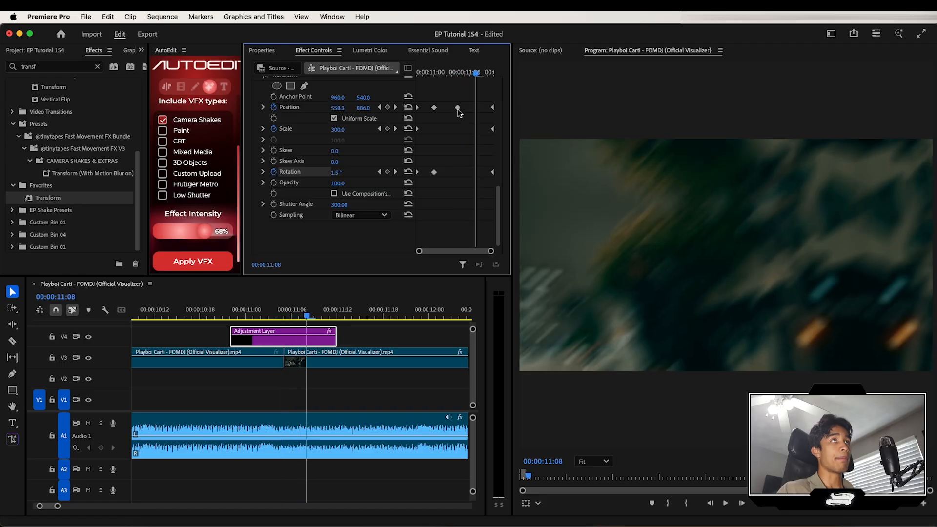
pyautogui.moveTo(363, 108); pyautogui.dragTo(387, 110)
# - Play back the transition around the cut to review it
pyautogui.click(165, 316)
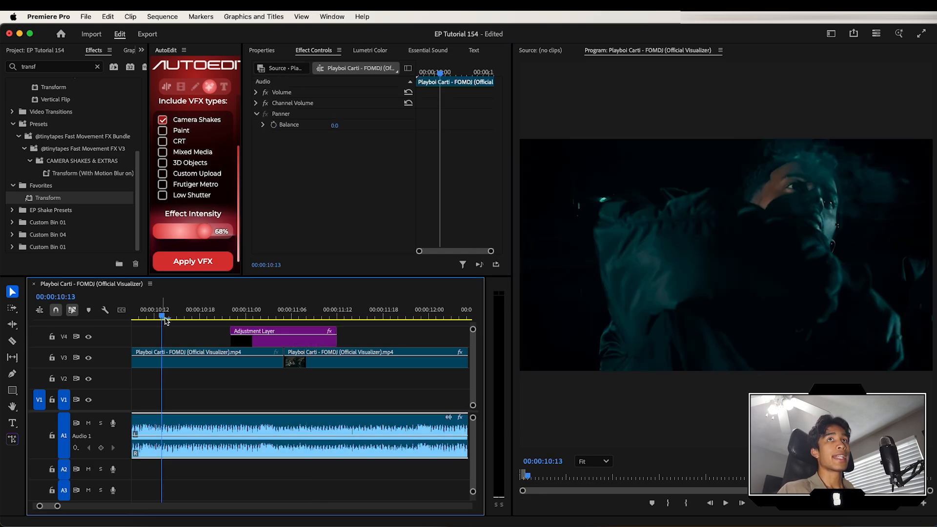
pyautogui.press('space')
pyautogui.press('space')
pyautogui.hscroll(2, 273, 343)
pyautogui.moveTo(268, 343); pyautogui.dragTo(368, 344)
pyautogui.click(278, 317)
pyautogui.press('space')
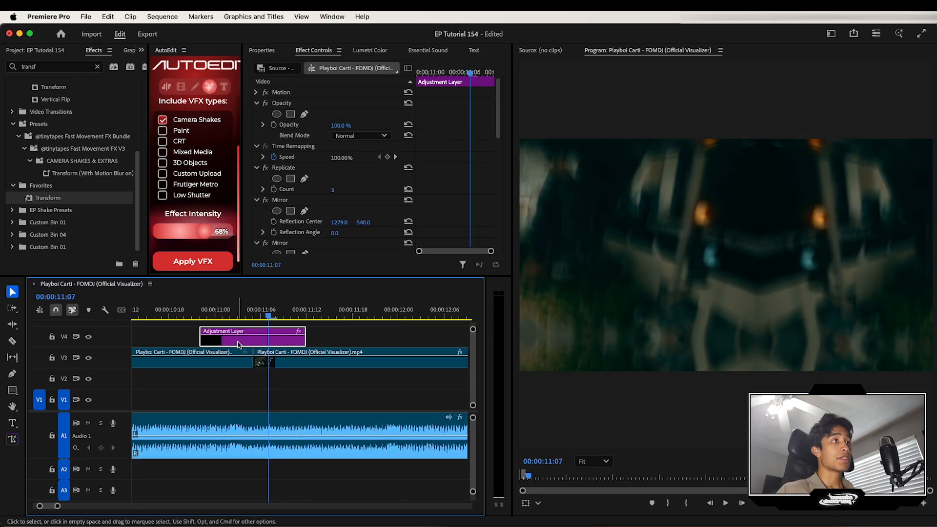
pyautogui.moveTo(238, 344); pyautogui.dragTo(322, 345)
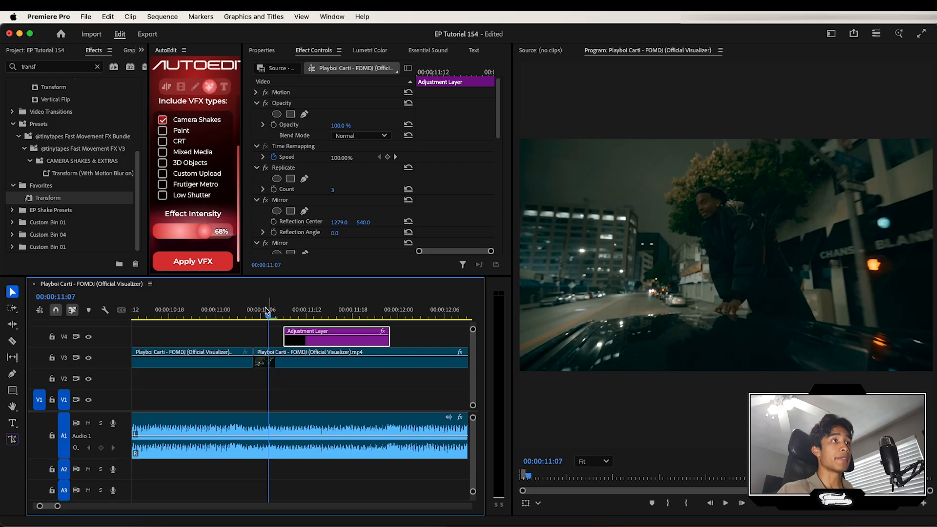
pyautogui.click(258, 311)
pyautogui.click(266, 312)
pyautogui.press('space')
pyautogui.press('space')
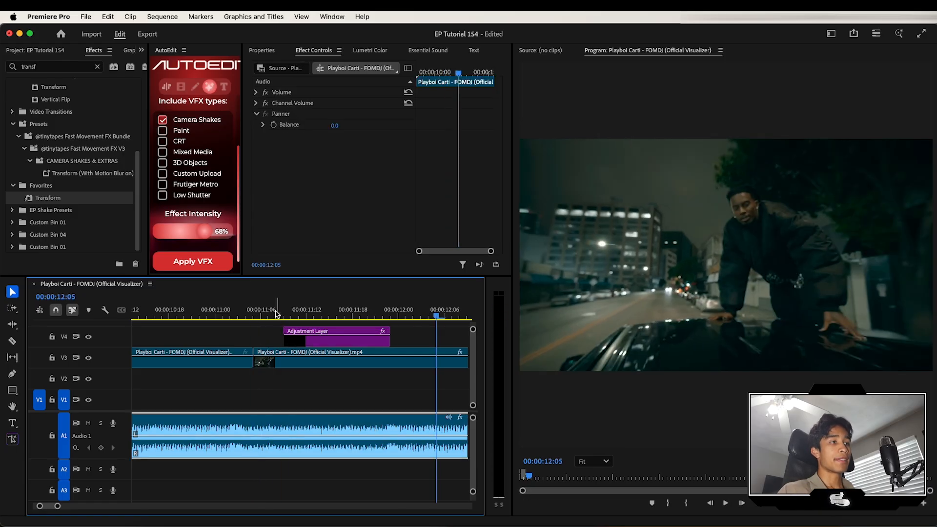
pyautogui.press('-')
pyautogui.press('-')
pyautogui.click(307, 313)
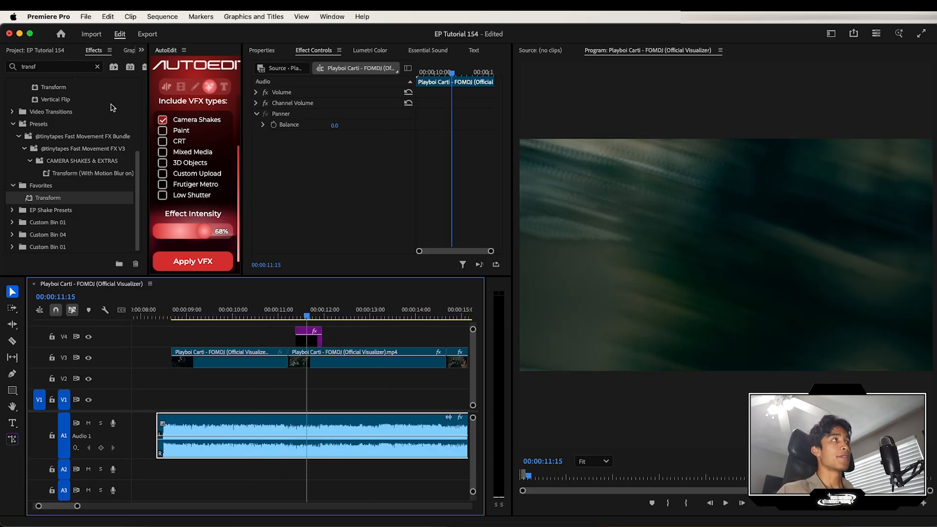
# - Search the effects for lumetr and apply Lumetri Color to the adjustment layer
pyautogui.click(72, 68)
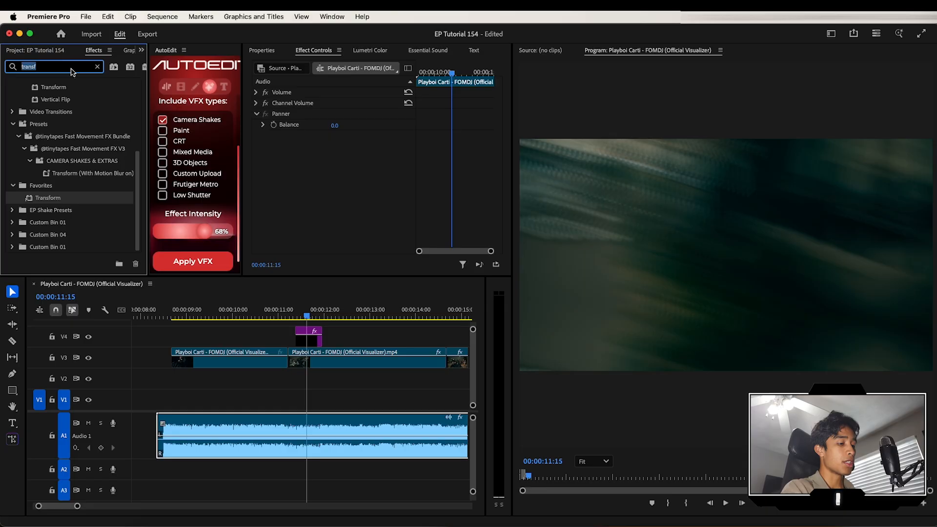
pyautogui.write('lumetr')
pyautogui.moveTo(58, 161); pyautogui.dragTo(308, 334)
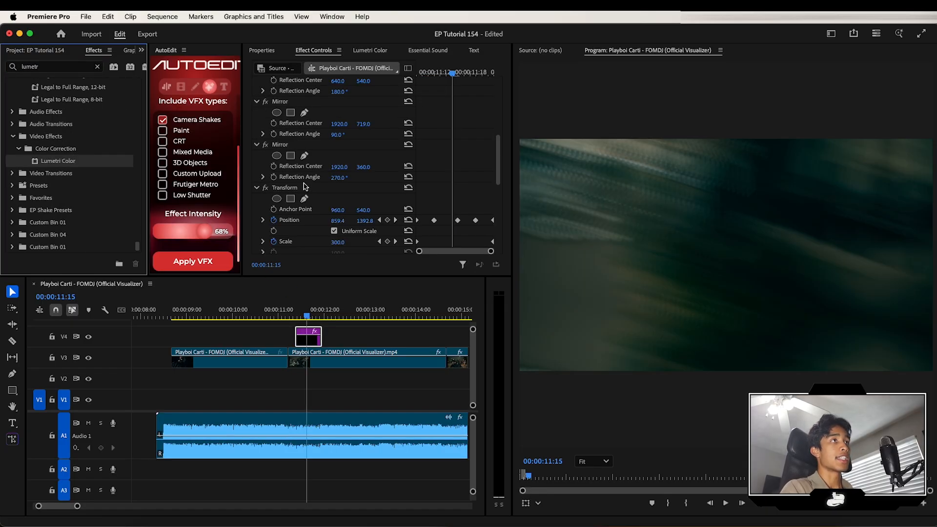
# - One frame later, keyframe the Lumetri exposure and raise it to about 1.7
pyautogui.scroll(-5, 306, 167)
pyautogui.click(263, 162)
pyautogui.scroll(-5, 298, 176)
pyautogui.press('Right')
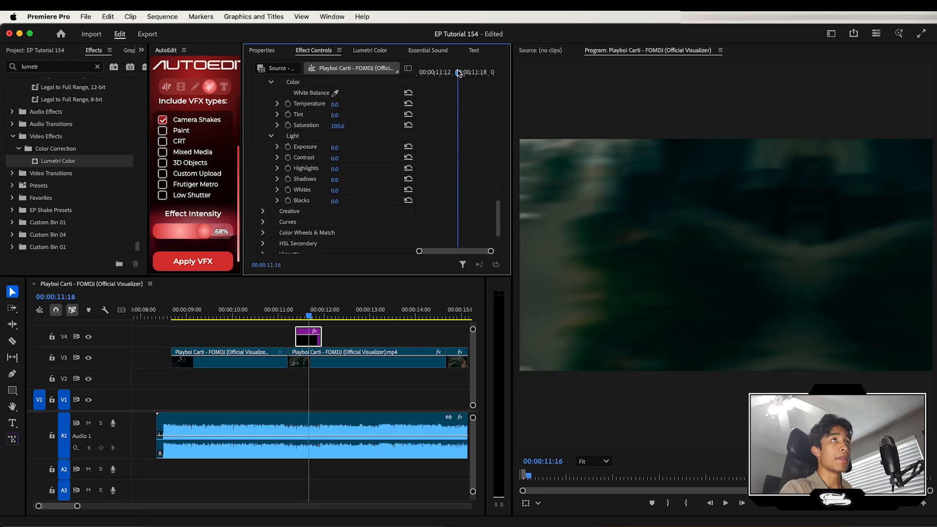
pyautogui.click(288, 147)
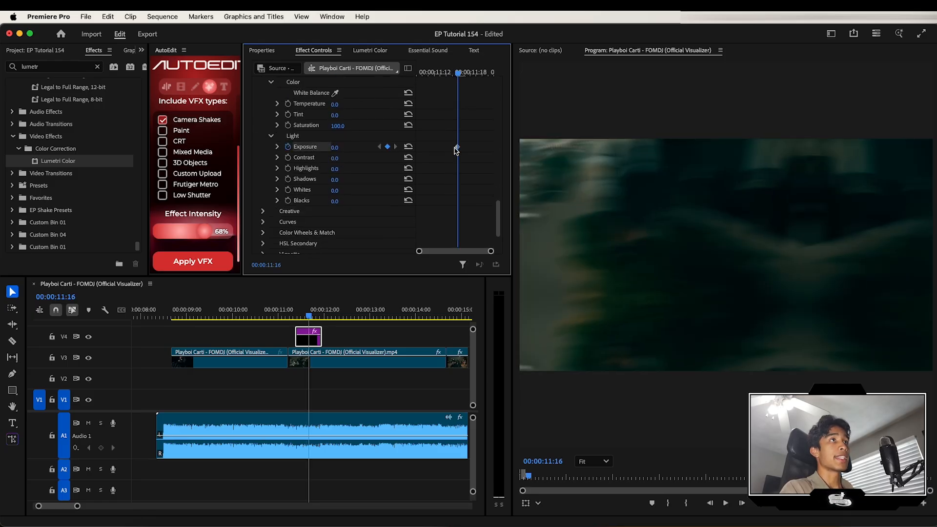
pyautogui.moveTo(341, 147); pyautogui.dragTo(346, 148)
# - Set the exposure to 0 at 00:00:11:14
pyautogui.moveTo(456, 73)
pyautogui.mouseDown()
pyautogui.moveTo(418, 73)
pyautogui.moveTo(448, 73)
pyautogui.mouseUp()
pyautogui.click(435, 73)
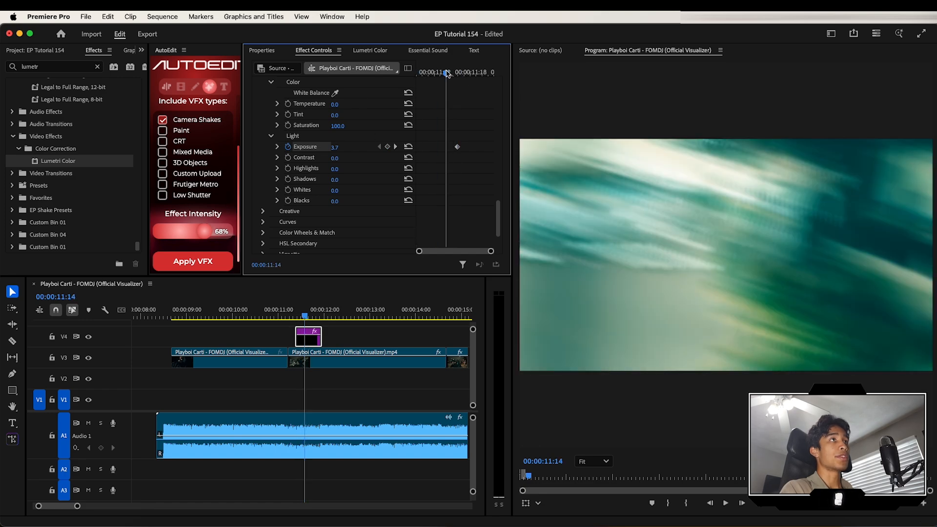
pyautogui.click(335, 148)
pyautogui.write('0')
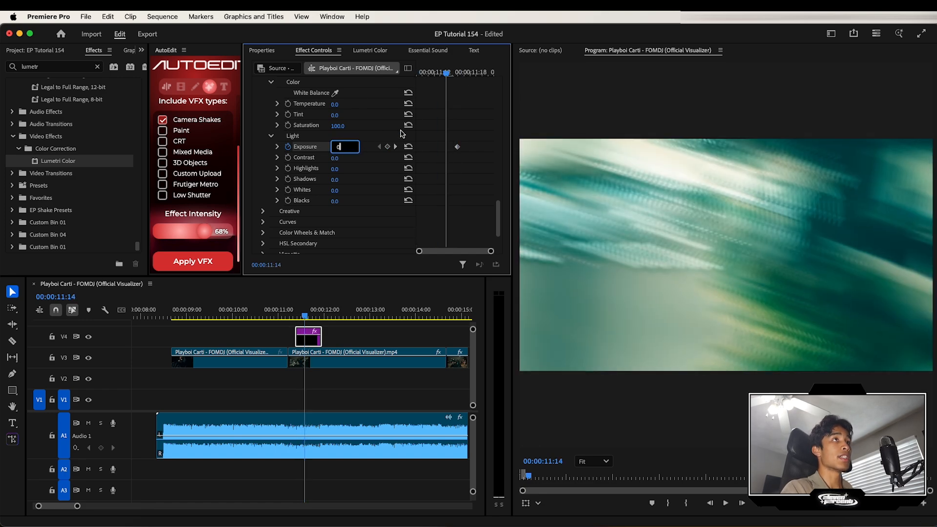
pyautogui.press('Return')
# - Set the exposure to 0 at 00:00:11:19
pyautogui.moveTo(455, 73); pyautogui.dragTo(476, 73)
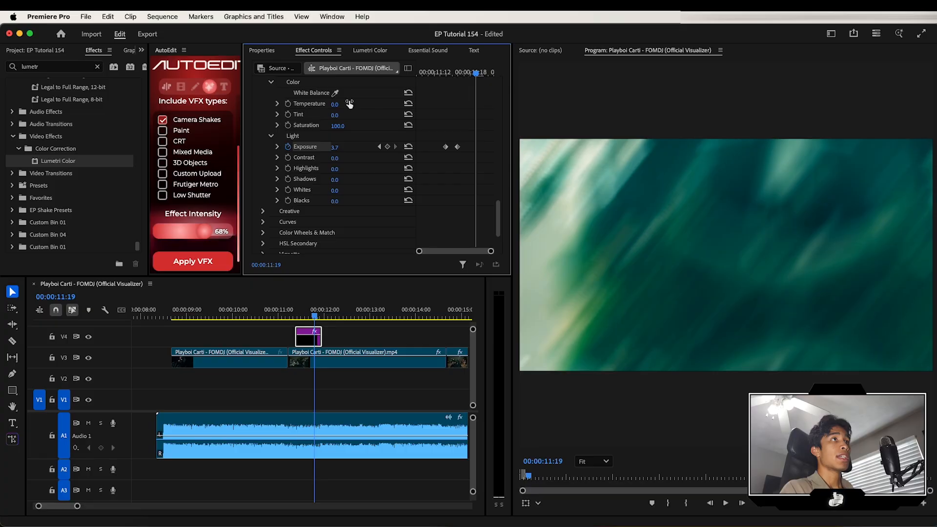
pyautogui.click(335, 147)
pyautogui.write('0')
pyautogui.press('Return')
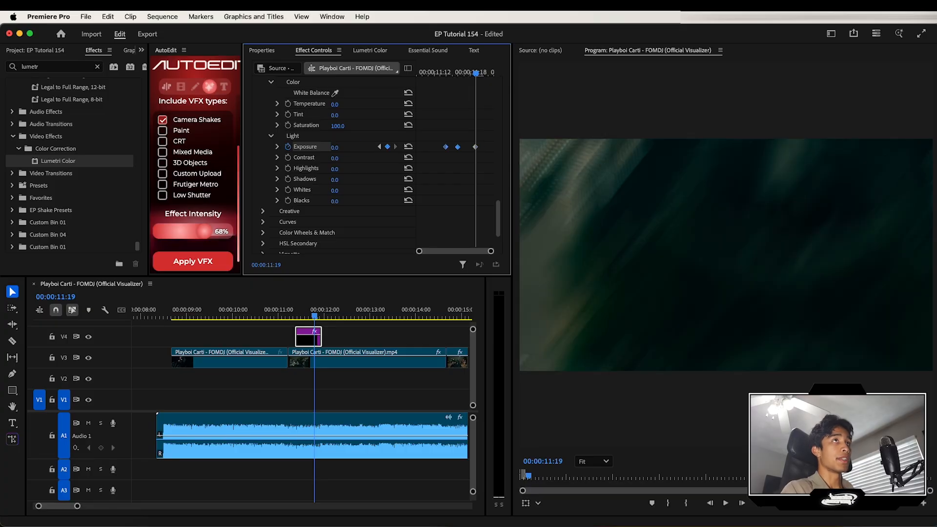
# - Zoom out the timeline and play back the flash transition to review it
pyautogui.click(291, 310)
pyautogui.press('space')
pyautogui.press('space')
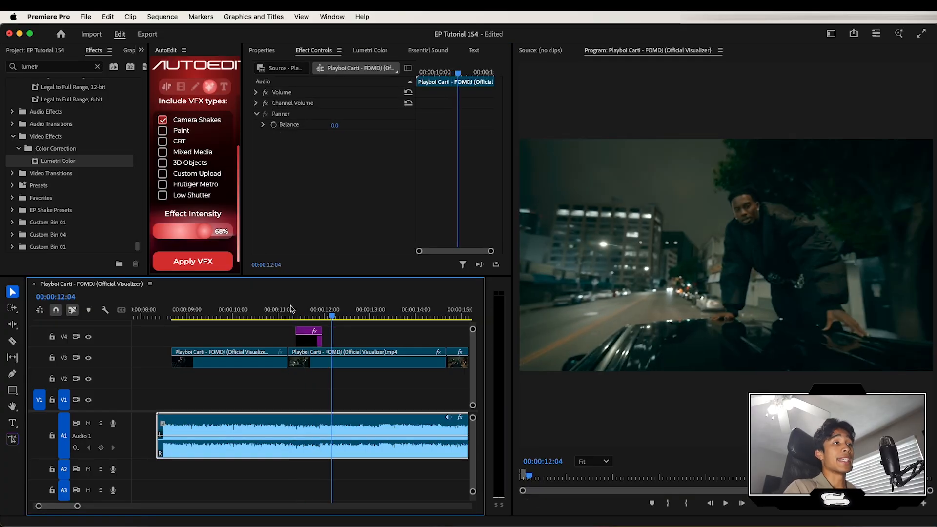
pyautogui.press('-')
pyautogui.click(295, 310)
pyautogui.press('space')
pyautogui.press('space')
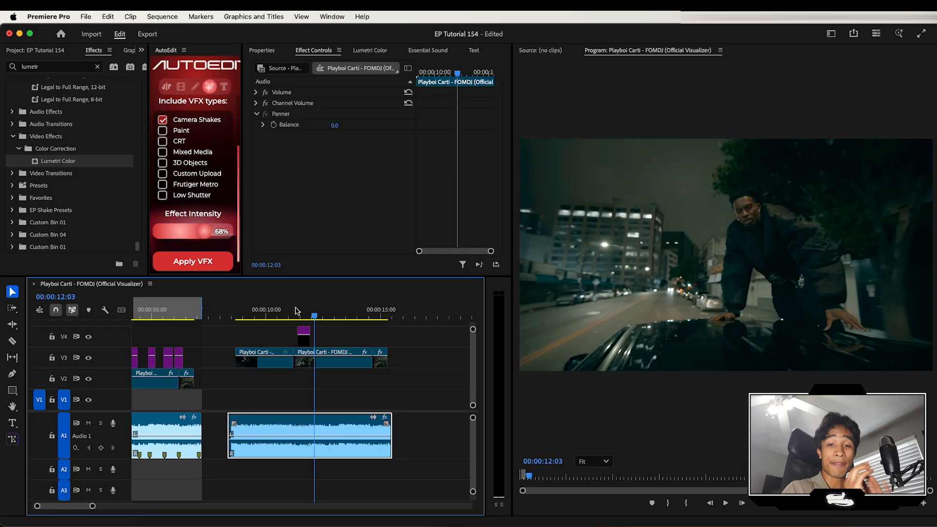
# - Select the adjustment layer and collapse its Mirror effect sections
pyautogui.hotkey('shift', 'Left')
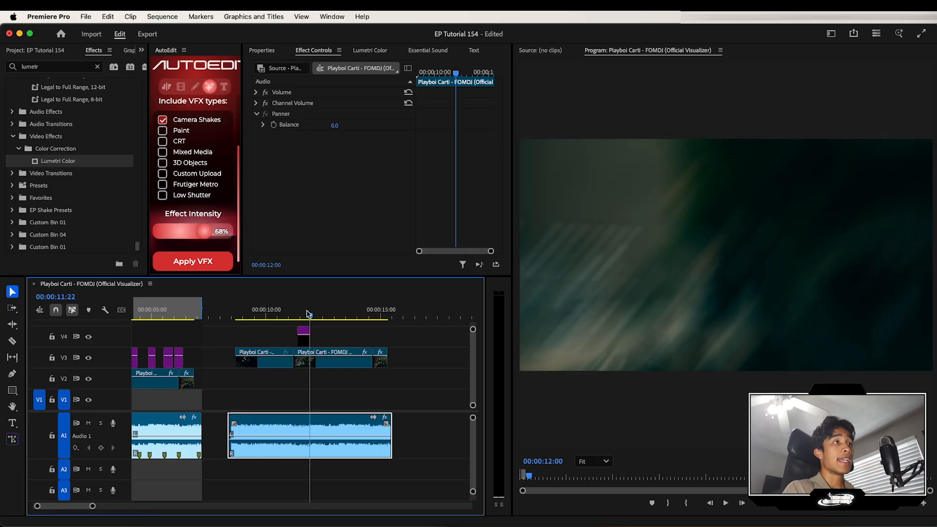
pyautogui.click(304, 336)
pyautogui.click(257, 139)
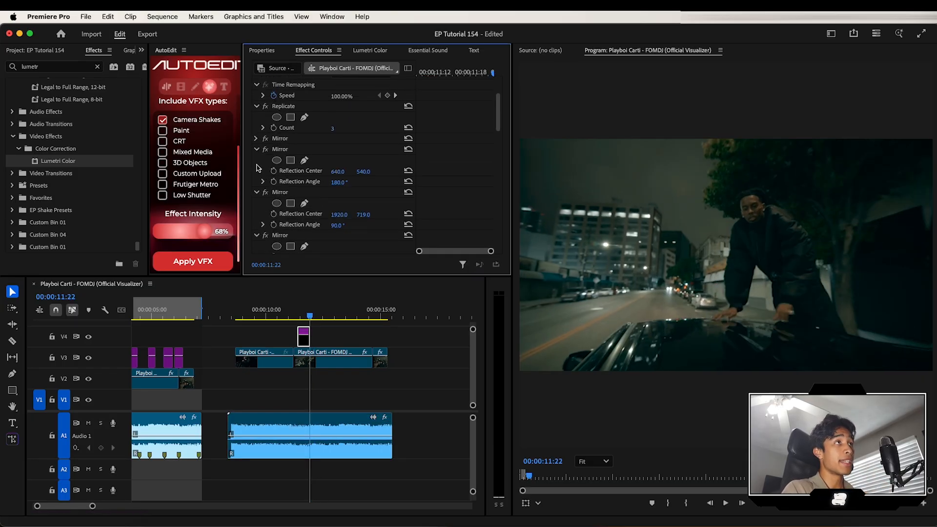
pyautogui.click(256, 148)
pyautogui.click(255, 160)
pyautogui.click(256, 171)
pyautogui.click(257, 182)
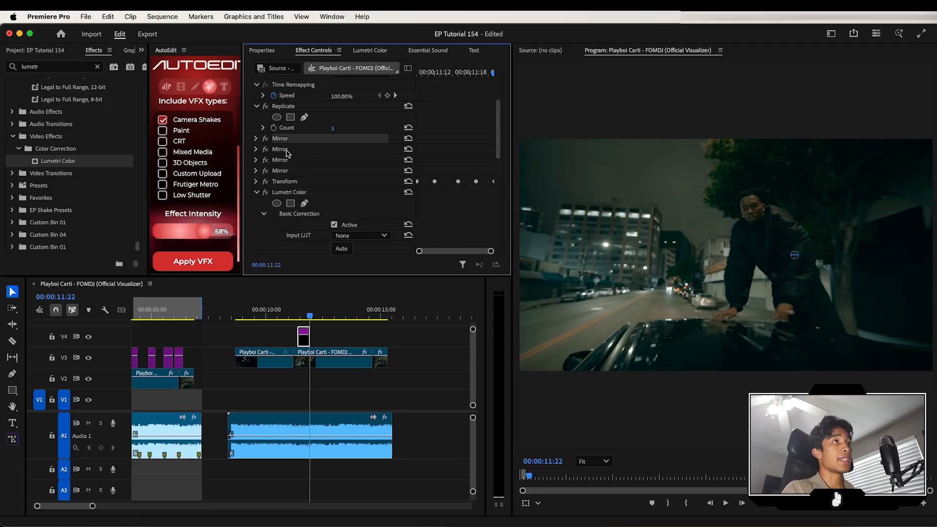
# - Select the Mirror, Transform and Lumetri Color effects and open Save Preset with the name Mirror Preset
pyautogui.keyDown('super'); pyautogui.click(287, 150); pyautogui.keyUp('super')
pyautogui.keyDown('super'); pyautogui.click(286, 162); pyautogui.keyUp('super')
pyautogui.keyDown('super'); pyautogui.click(287, 171); pyautogui.keyUp('super')
pyautogui.keyDown('super'); pyautogui.click(288, 182); pyautogui.keyUp('super')
pyautogui.keyDown('super'); pyautogui.click(291, 193); pyautogui.keyUp('super')
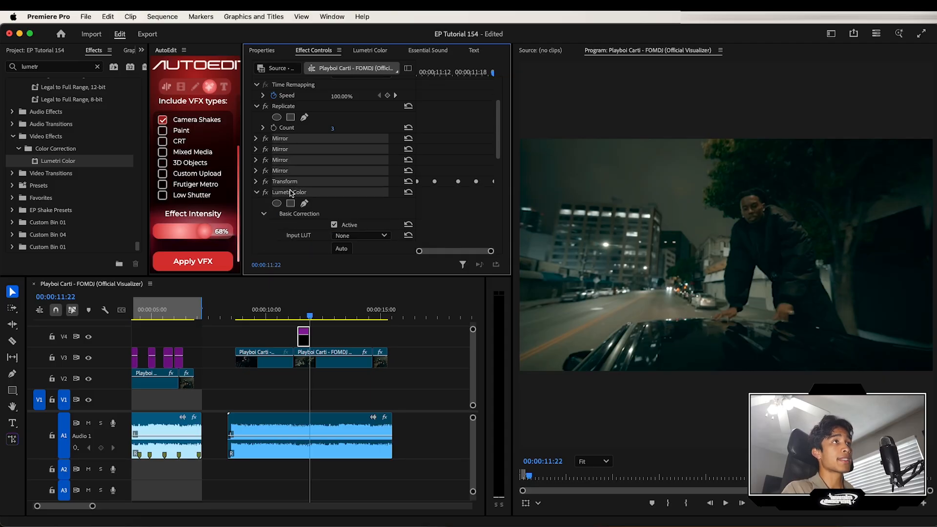
pyautogui.rightClick(291, 193)
pyautogui.click(309, 213)
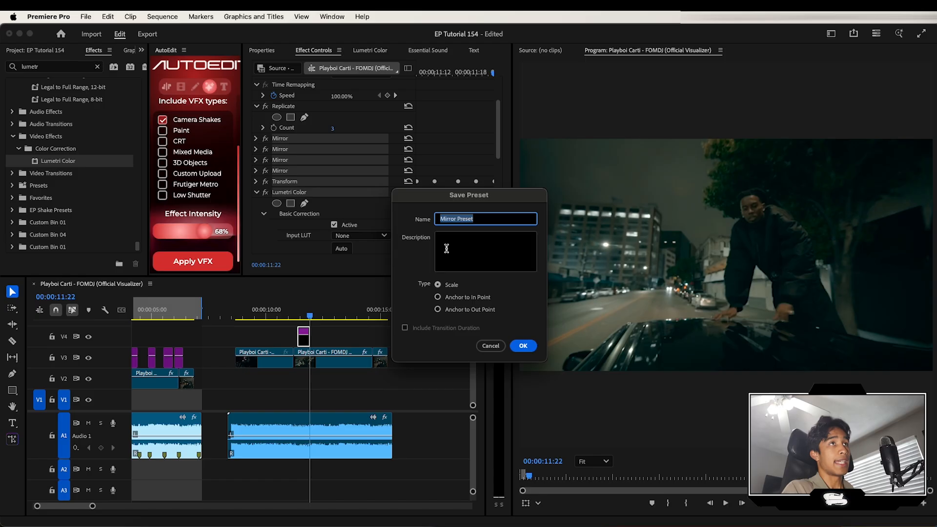